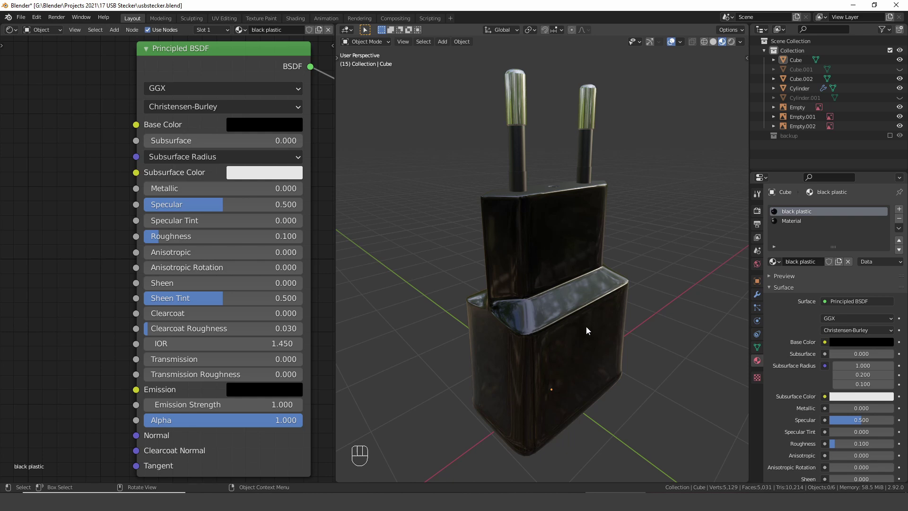
{"action": "middle_click_drag", "start_coordinate": [574, 351], "coordinate": [585, 325]}
{"action": "middle_click_drag", "start_coordinate": [594, 379], "coordinate": [608, 308], "text": "ctrl"}
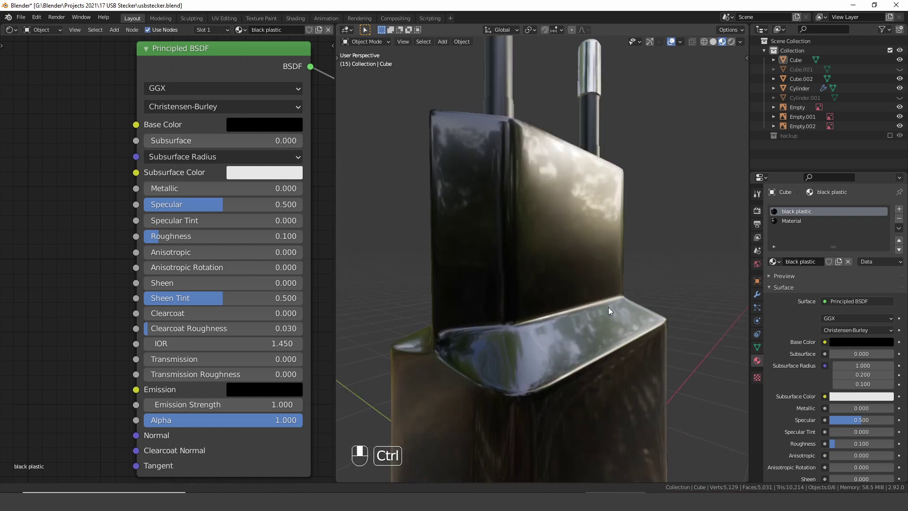
{"action": "middle_click_drag", "start_coordinate": [605, 421], "coordinate": [621, 178], "text": "shift"}
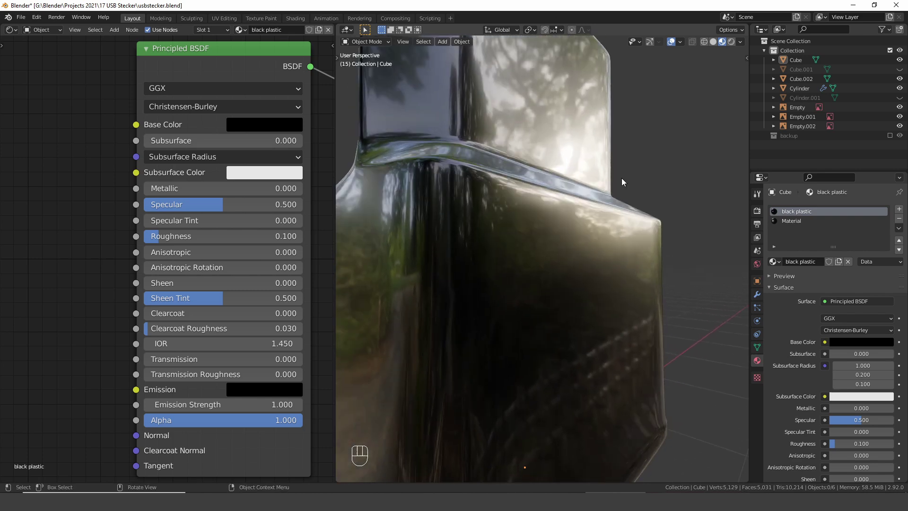
- Switch to the browser and search the cgbookcase PBR textures for "fingerprints"
{"action": "key", "text": "alt+Tab"}
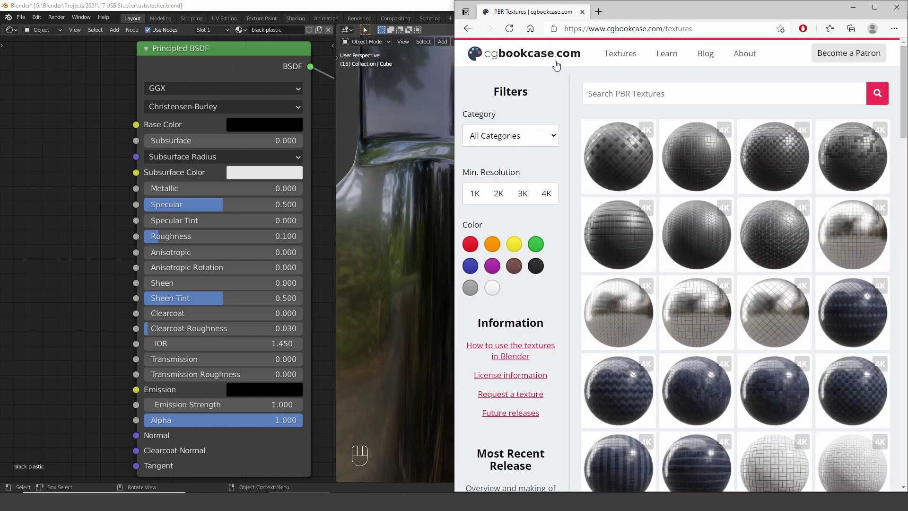
{"action": "left_click", "coordinate": [644, 95]}
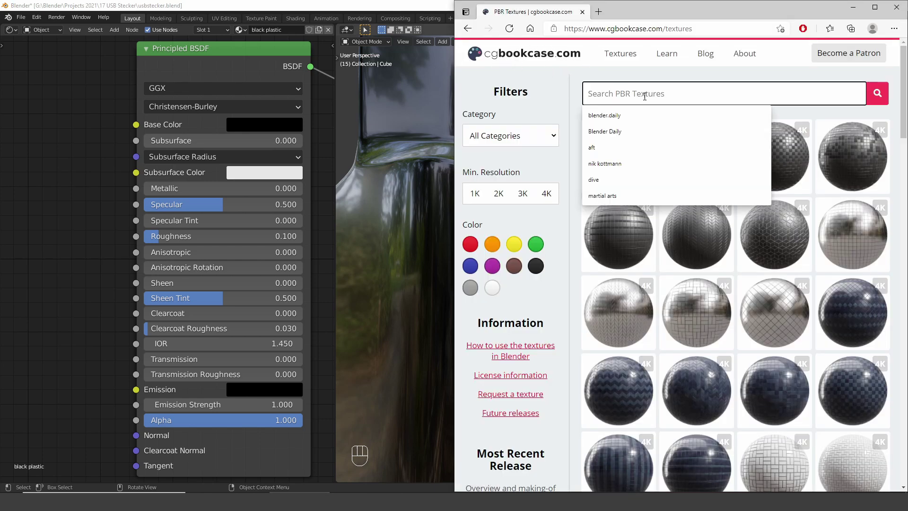
{"action": "type", "text": "fingerpri"}
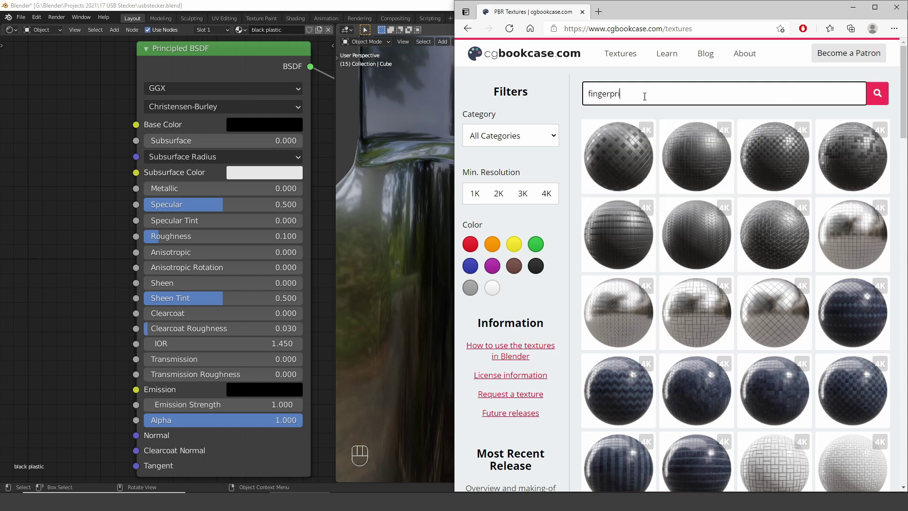
{"action": "type", "text": "nts"}
{"action": "key", "text": "Return"}
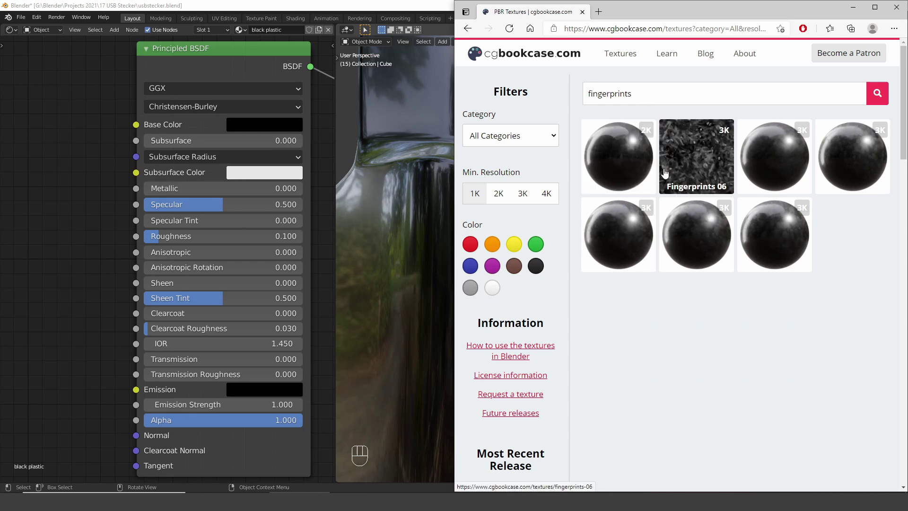
- Open the Fingerprints 07 texture and save its 2K map to the Desktop as Fingerprints_07_2K (4).png
{"action": "left_click", "coordinate": [635, 164]}
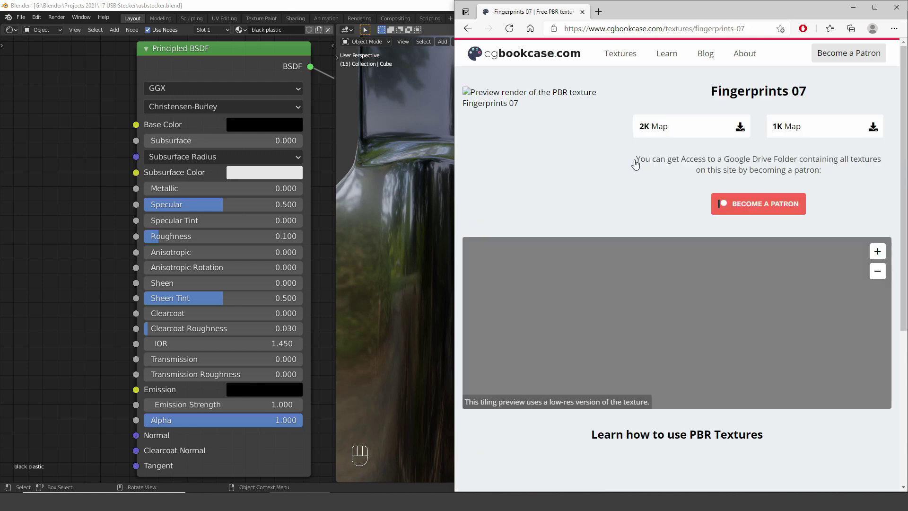
{"action": "left_click", "coordinate": [739, 127]}
{"action": "left_click", "coordinate": [652, 209]}
{"action": "right_click", "coordinate": [663, 152]}
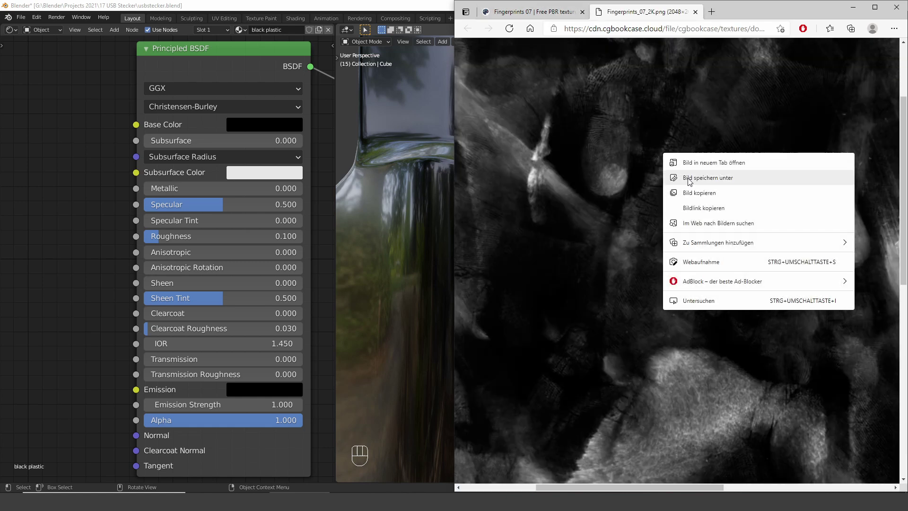
{"action": "left_click", "coordinate": [700, 179]}
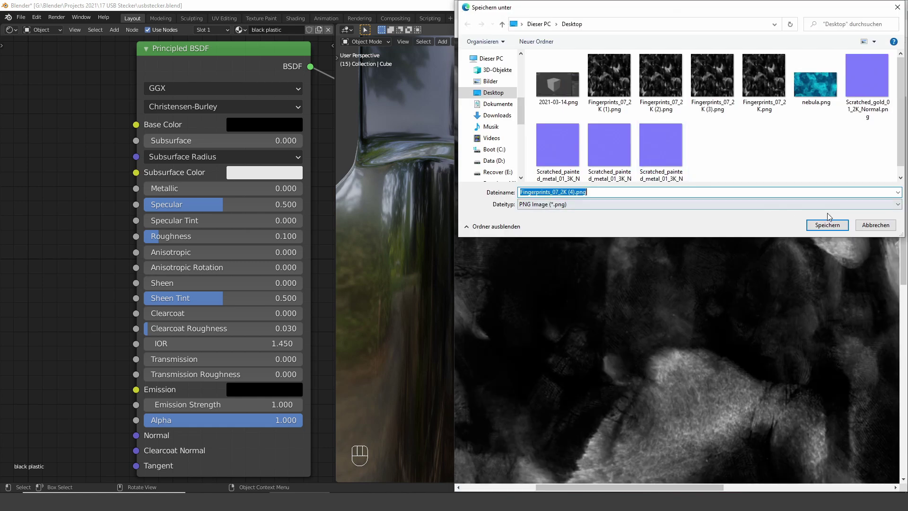
{"action": "left_click", "coordinate": [828, 225]}
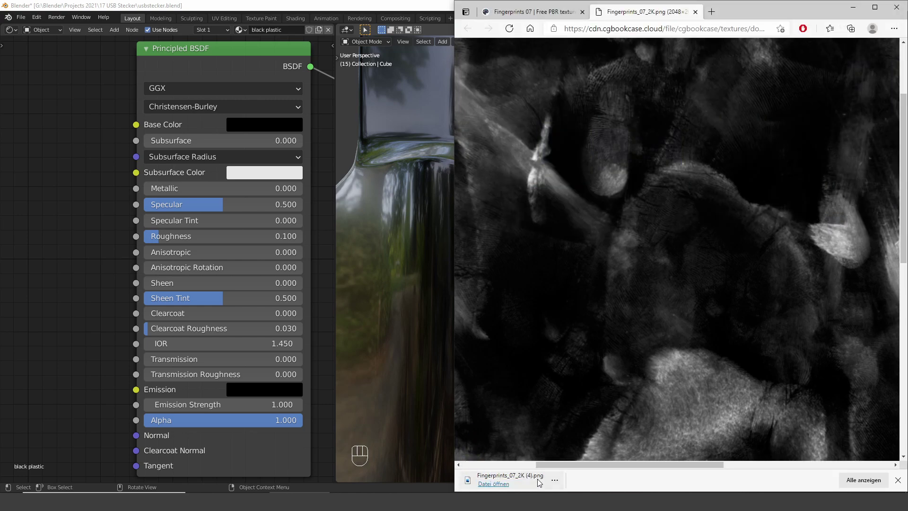
- Bring the downloaded Fingerprints_07_2K (4).png into the black plastic node tree in Blender and preview its Color output on the model
{"action": "left_click_drag", "start_coordinate": [535, 481], "coordinate": [44, 218]}
{"action": "left_click_drag", "start_coordinate": [107, 234], "coordinate": [0, 127]}
{"action": "scroll", "coordinate": [277, 139], "scroll_direction": "left", "scroll_amount": 5, "text": "ctrl"}
{"action": "left_click", "coordinate": [144, 167], "text": "ctrl+shift"}
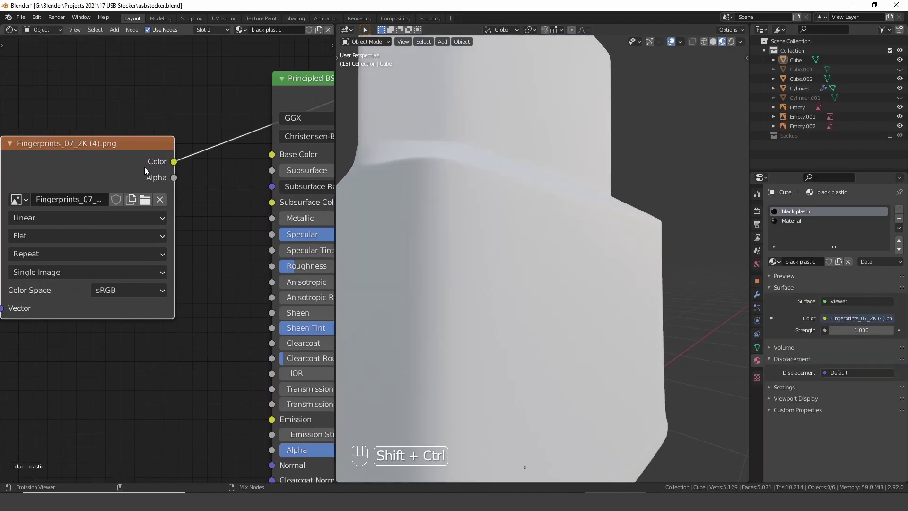
{"action": "scroll", "coordinate": [508, 303], "scroll_direction": "down", "scroll_amount": 1}
{"action": "middle_click_drag", "start_coordinate": [540, 276], "coordinate": [575, 287], "text": "shift"}
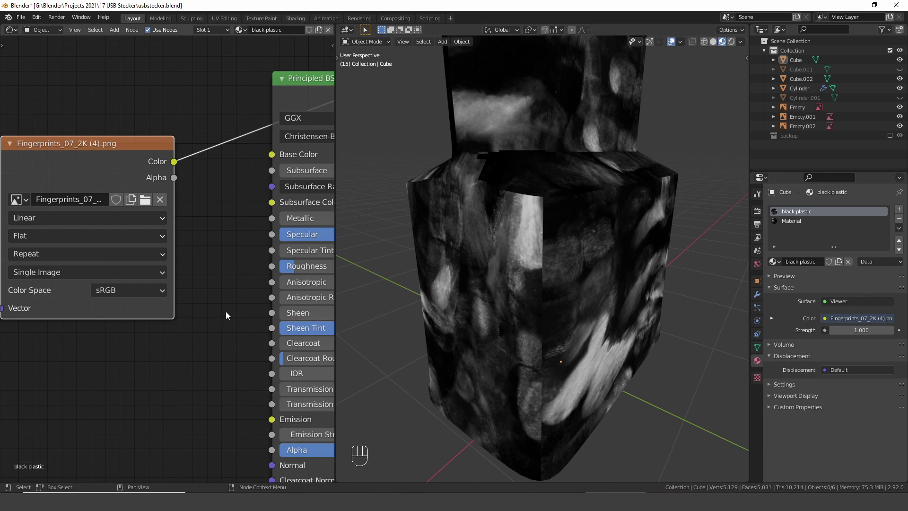
- Add a Texture Coordinate node before the fingerprint image and connect its Object output to the image's Vector input
{"action": "scroll", "coordinate": [172, 279], "scroll_direction": "down", "scroll_amount": 4}
{"action": "middle_click_drag", "start_coordinate": [182, 283], "coordinate": [327, 298]}
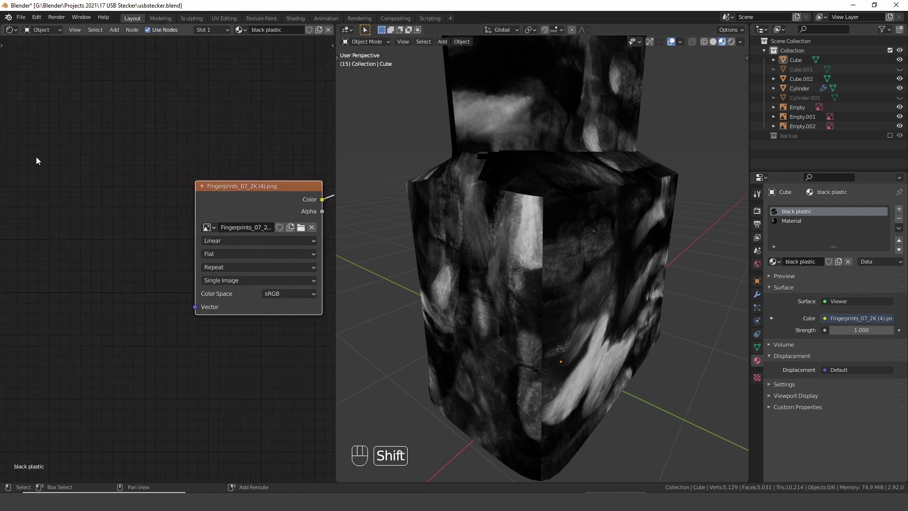
{"action": "key", "text": "shift+a"}
{"action": "type", "text": "tex"}
{"action": "key", "text": "Return"}
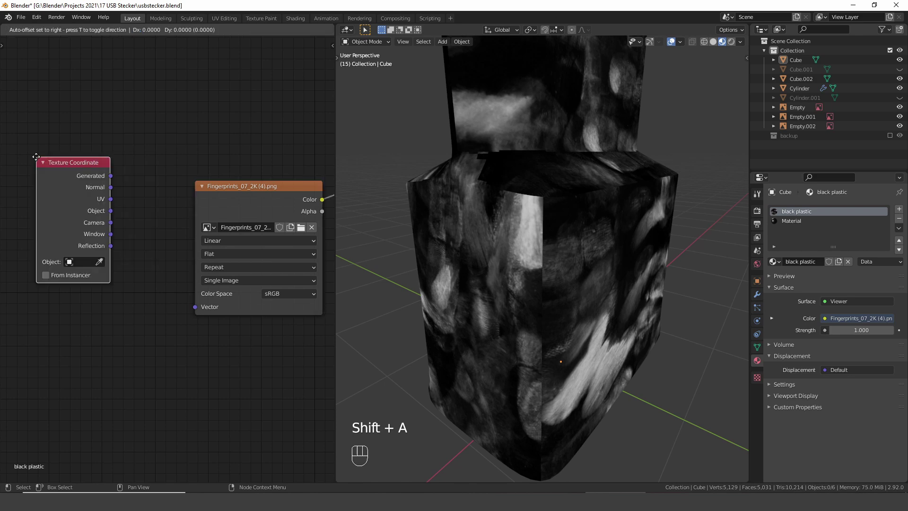
{"action": "left_click", "coordinate": [12, 182]}
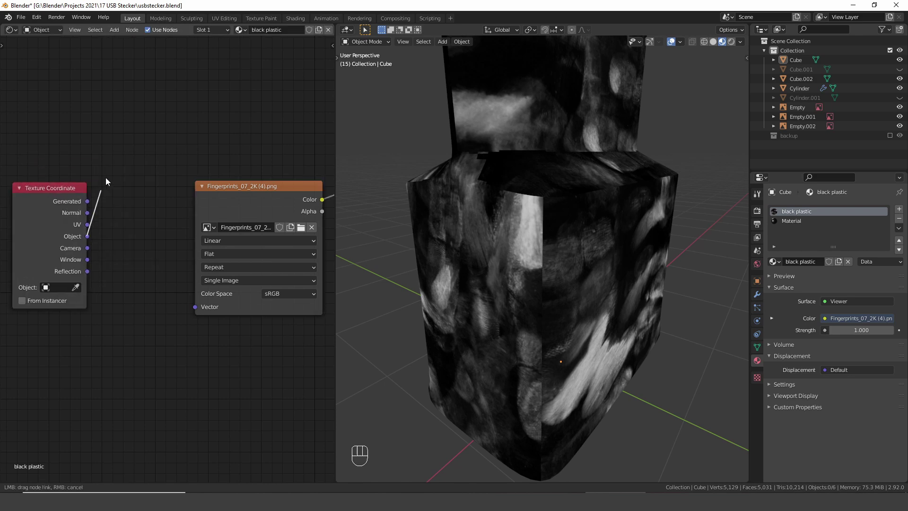
{"action": "mouse_move", "coordinate": [87, 236]}
{"action": "left_mouse_down"}
{"action": "mouse_move", "coordinate": [173, 260]}
{"action": "mouse_move", "coordinate": [199, 309]}
{"action": "mouse_move", "coordinate": [196, 300]}
{"action": "left_mouse_up"}
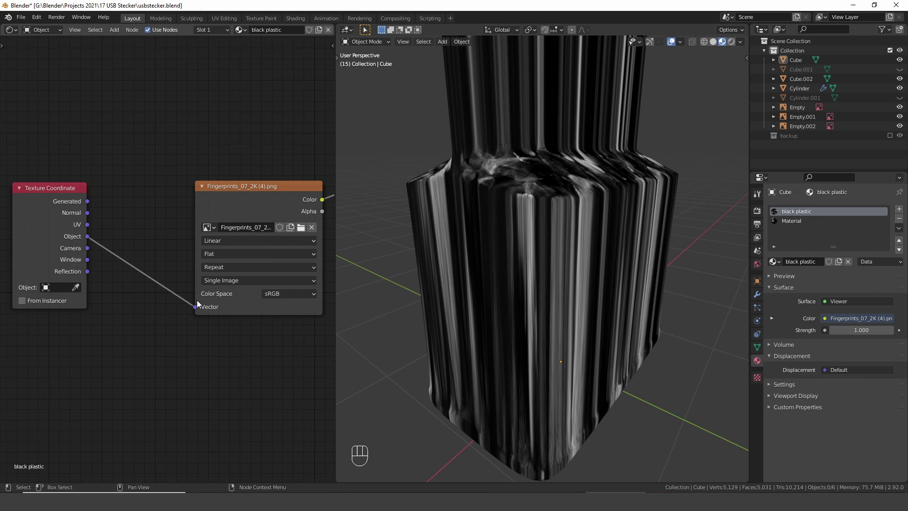
- Set the fingerprint image's projection to Box with a Blend of 0.455
{"action": "middle_click_drag", "start_coordinate": [563, 260], "coordinate": [568, 194]}
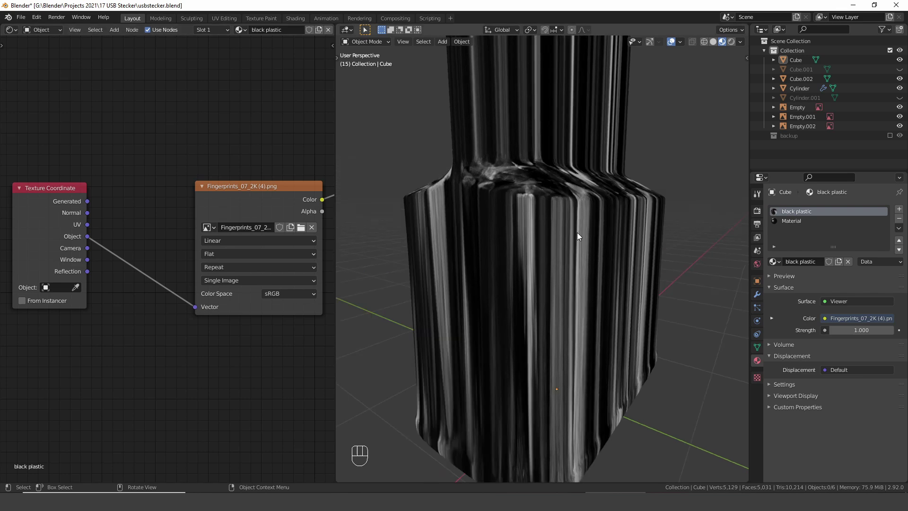
{"action": "left_click", "coordinate": [271, 254]}
{"action": "left_click", "coordinate": [249, 277]}
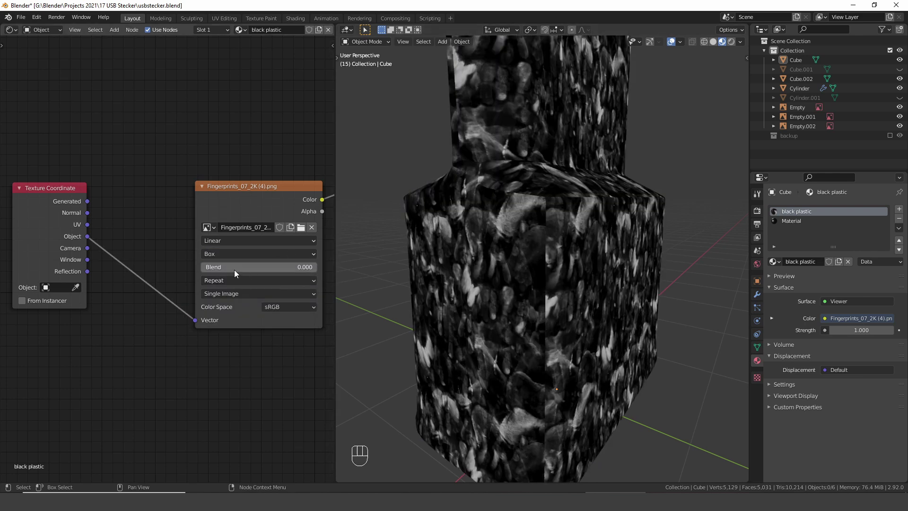
{"action": "left_click_drag", "start_coordinate": [235, 268], "coordinate": [288, 268]}
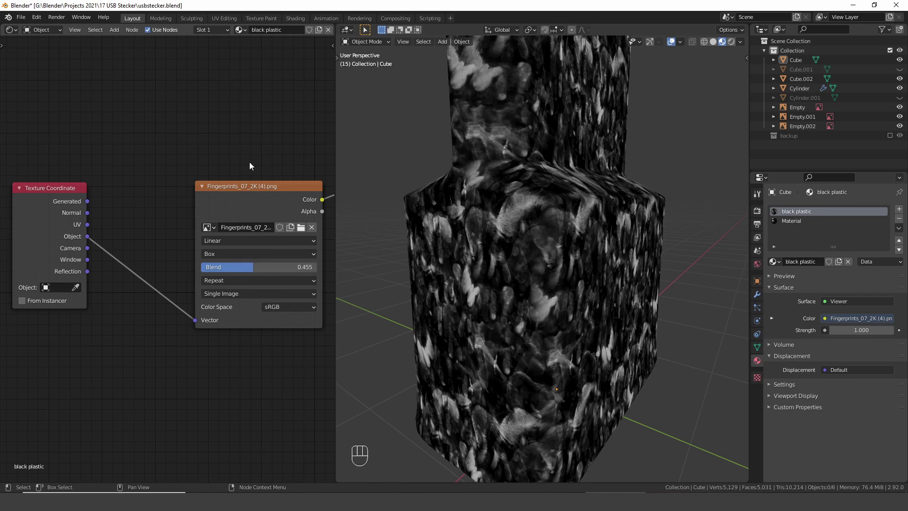
- Insert a Mapping node between the Texture Coordinate and fingerprint image nodes, with X, Y and Z scale at 0.150
{"action": "key", "text": "shift+a"}
{"action": "left_click", "coordinate": [191, 160]}
{"action": "type", "text": "mapp"}
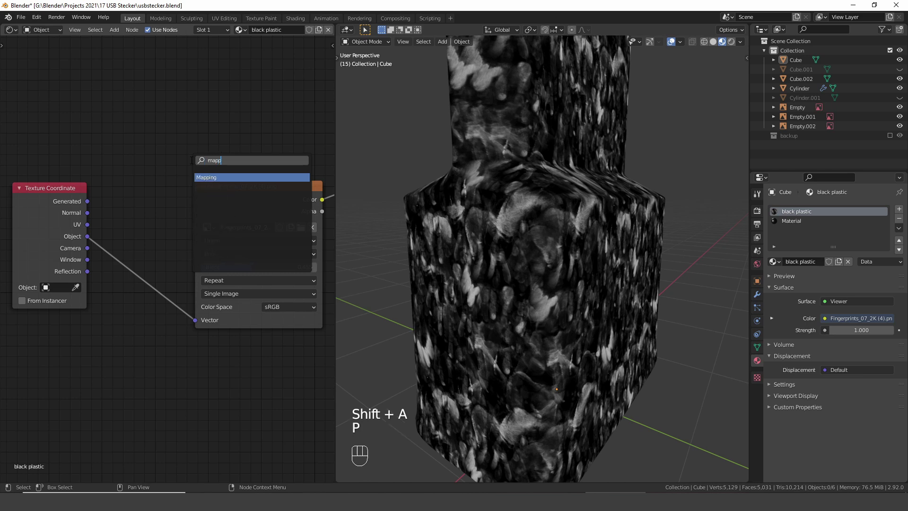
{"action": "key", "text": "Return"}
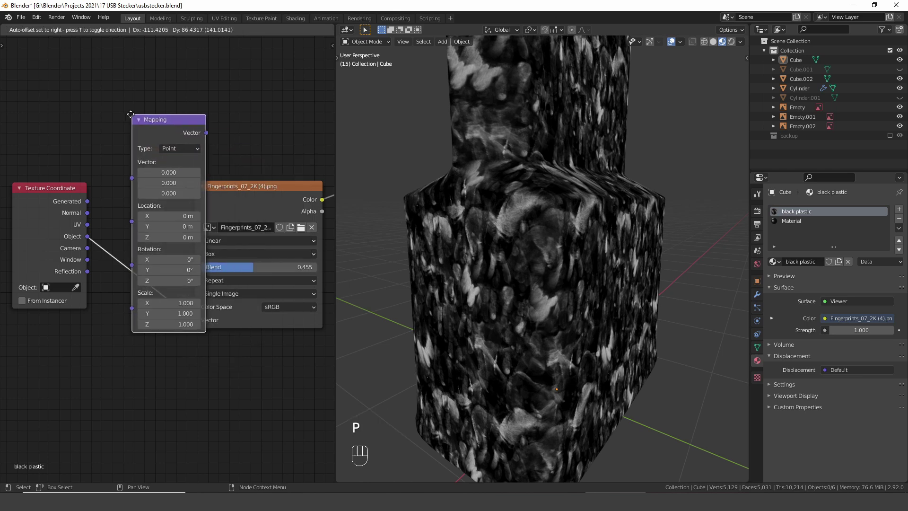
{"action": "left_click", "coordinate": [129, 122]}
{"action": "left_click_drag", "start_coordinate": [166, 280], "coordinate": [129, 280], "text": "shift"}
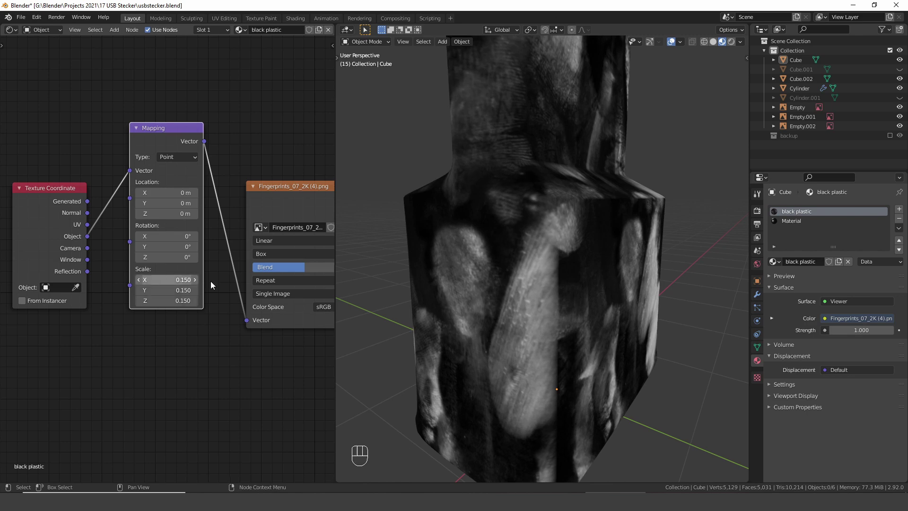
- Connect the fingerprint image's Color to the Principled BSDF's Roughness and show the Principled BSDF shader on the model again
{"action": "mouse_move", "coordinate": [636, 299]}
{"action": "middle_mouse_down"}
{"action": "mouse_move", "coordinate": [586, 288]}
{"action": "mouse_move", "coordinate": [619, 297]}
{"action": "middle_mouse_up"}
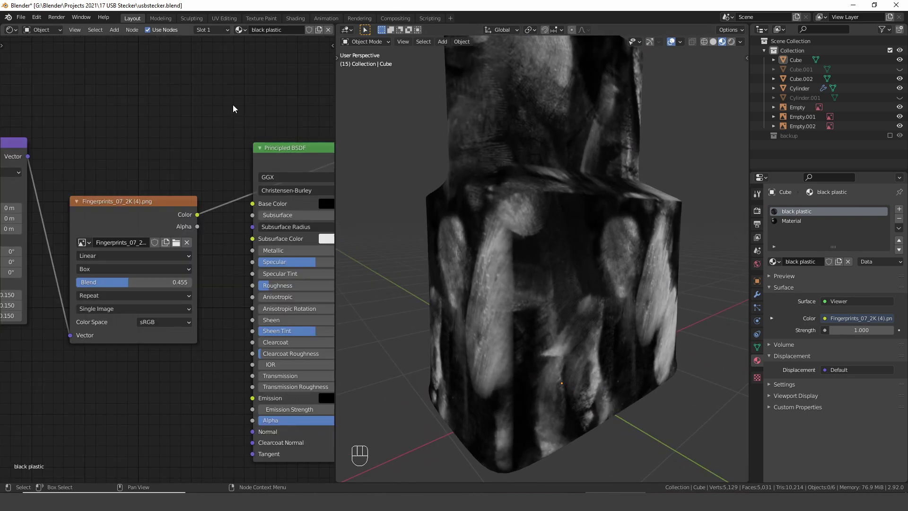
{"action": "left_click_drag", "start_coordinate": [198, 214], "coordinate": [252, 286]}
{"action": "mouse_move", "coordinate": [246, 151]}
{"action": "middle_mouse_down"}
{"action": "mouse_move", "coordinate": [146, 144]}
{"action": "mouse_move", "coordinate": [141, 156]}
{"action": "middle_mouse_up"}
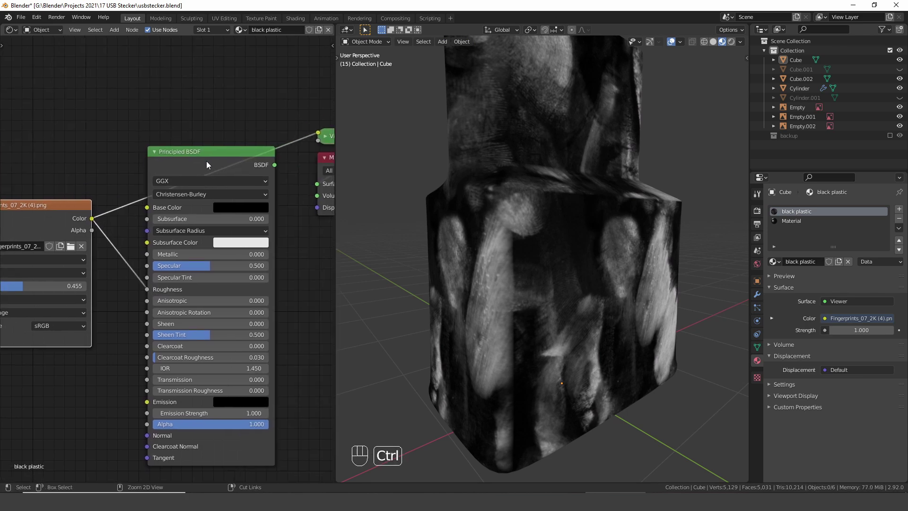
{"action": "left_click", "coordinate": [203, 160], "text": "ctrl+shift"}
{"action": "middle_click_drag", "start_coordinate": [579, 299], "coordinate": [599, 269]}
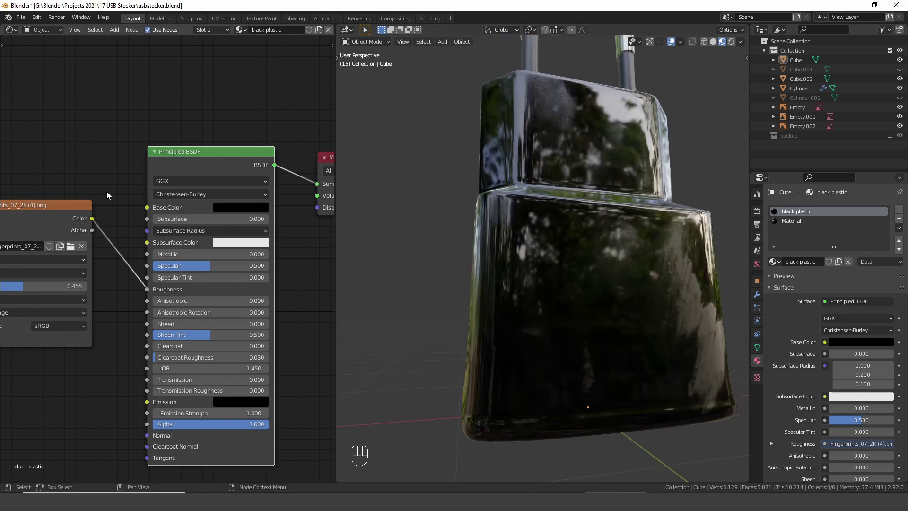
- Set the fingerprint image's color space to Non-Color and inspect the smudges on the plug's surface
{"action": "middle_click_drag", "start_coordinate": [106, 191], "coordinate": [227, 173]}
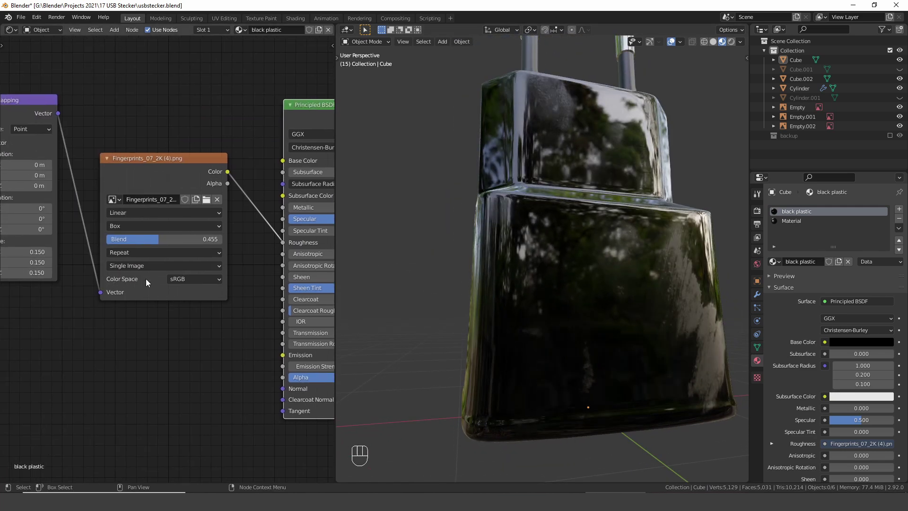
{"action": "left_click", "coordinate": [203, 279]}
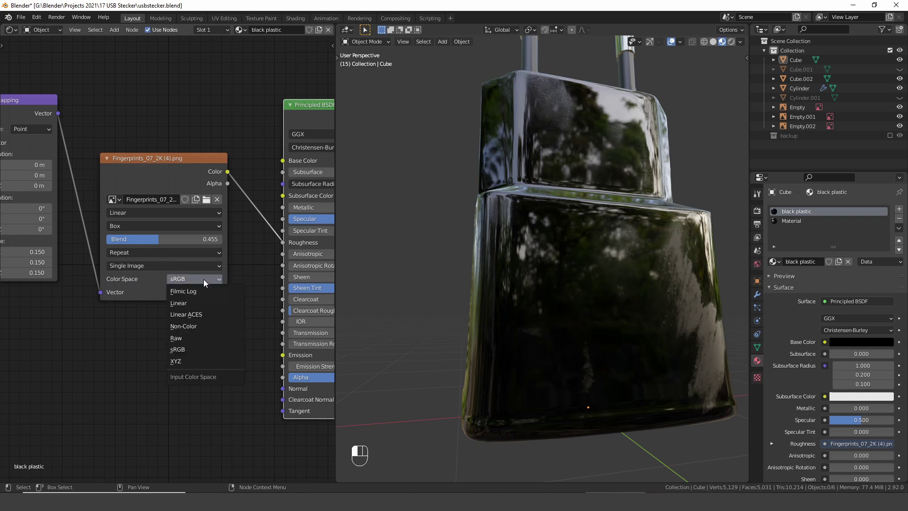
{"action": "left_click", "coordinate": [200, 325]}
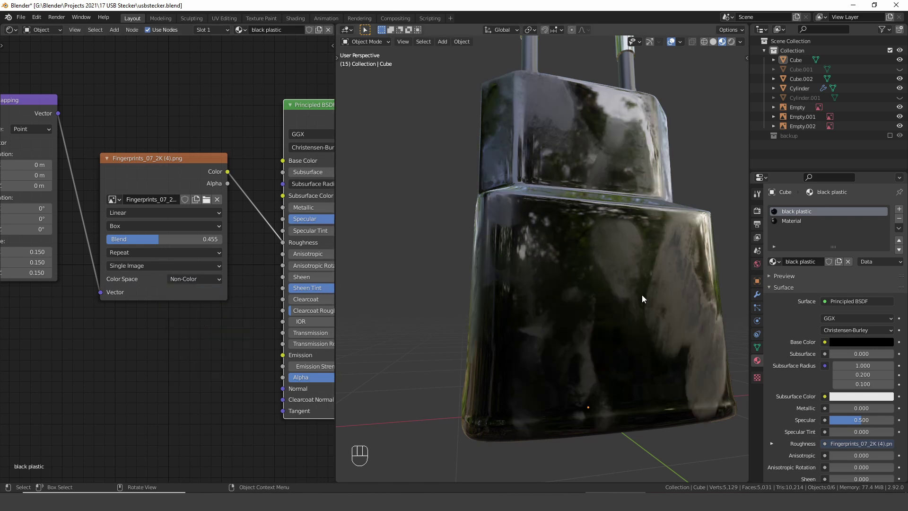
{"action": "middle_click_drag", "start_coordinate": [638, 308], "coordinate": [637, 260]}
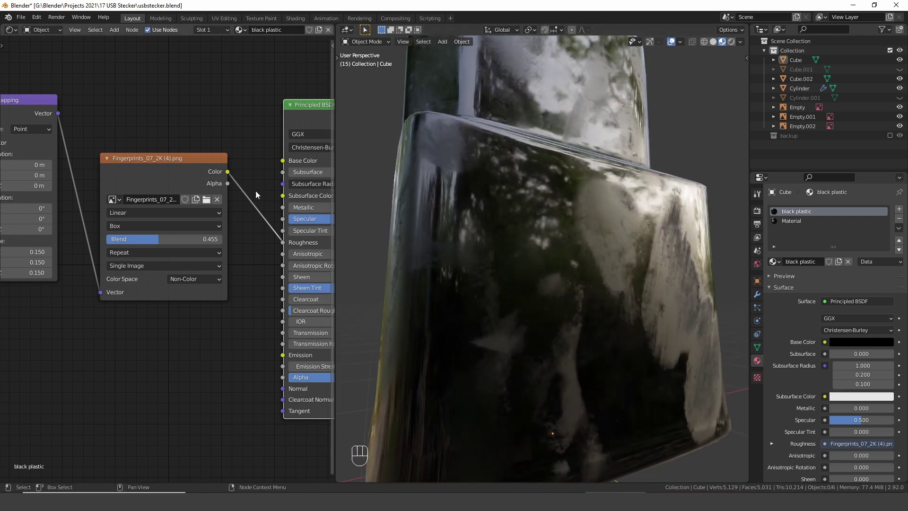
- Insert a ColorRamp node between the fingerprint image's Color output and the Principled BSDF's Roughness input
{"action": "scroll", "coordinate": [216, 141], "scroll_direction": "down", "scroll_amount": 2}
{"action": "middle_click_drag", "start_coordinate": [199, 142], "coordinate": [174, 166]}
{"action": "key", "text": "shift+a"}
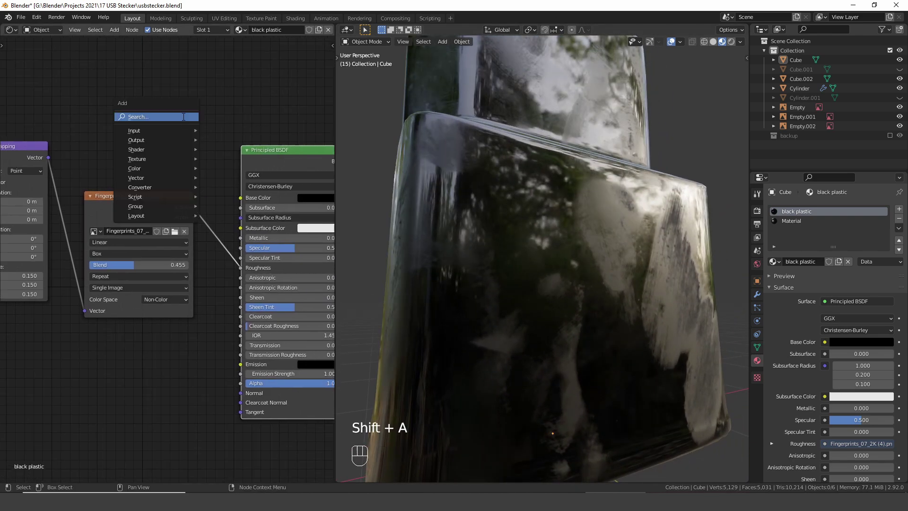
{"action": "left_click", "coordinate": [182, 117]}
{"action": "type", "text": "color"}
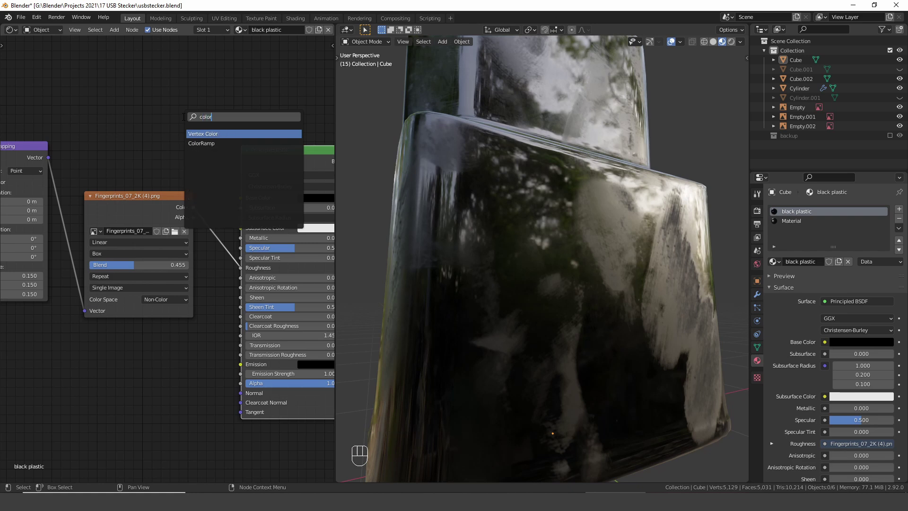
{"action": "key", "text": "Down"}
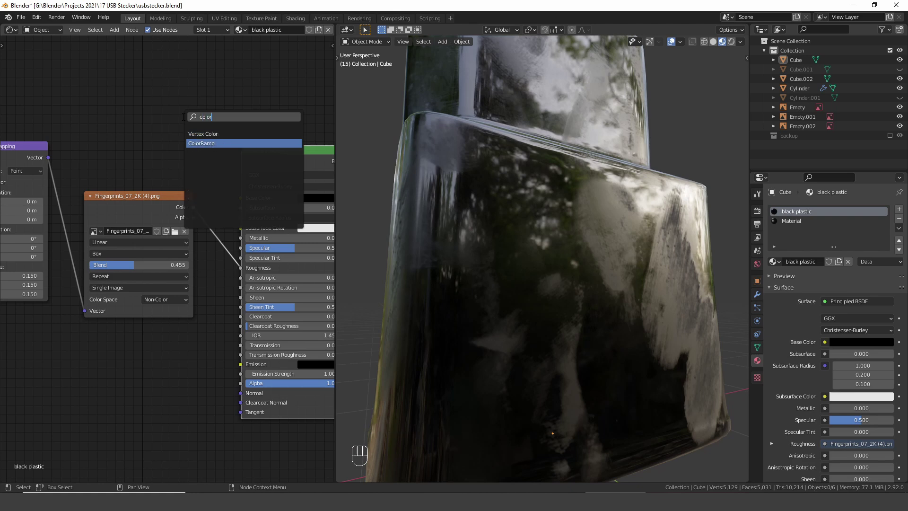
{"action": "key", "text": "Return"}
{"action": "left_click", "coordinate": [157, 185]}
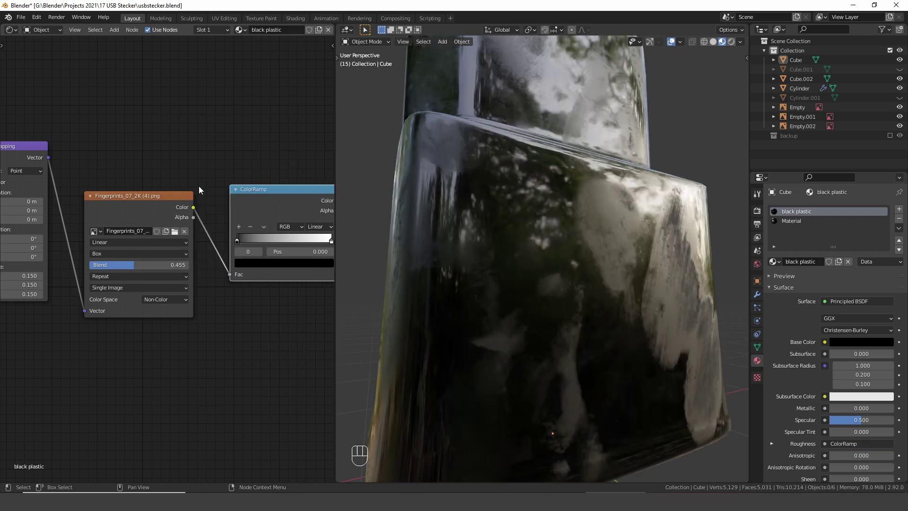
- Lighten the ColorRamp's black stop at position 0 slightly to a very dark grey
{"action": "middle_click_drag", "start_coordinate": [214, 179], "coordinate": [153, 161]}
{"action": "left_click", "coordinate": [210, 245]}
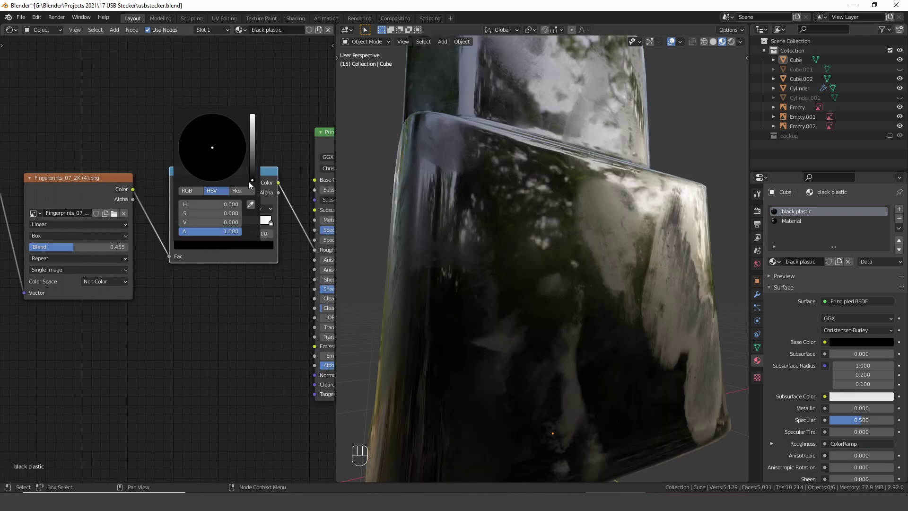
{"action": "left_click_drag", "start_coordinate": [252, 180], "coordinate": [251, 178], "text": "shift"}
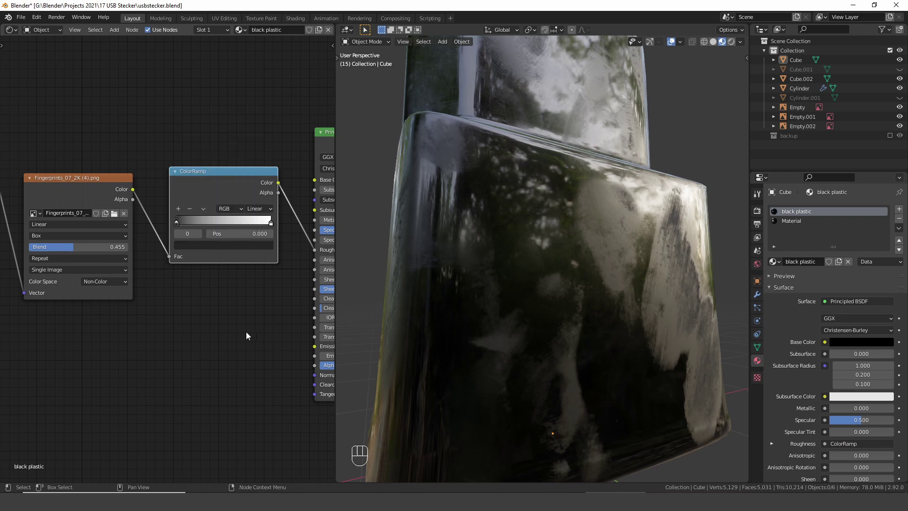
- Darken the ColorRamp's white stop at position 1 to a light grey and inspect the plug's surface
{"action": "left_click", "coordinate": [271, 222]}
{"action": "left_click", "coordinate": [267, 245]}
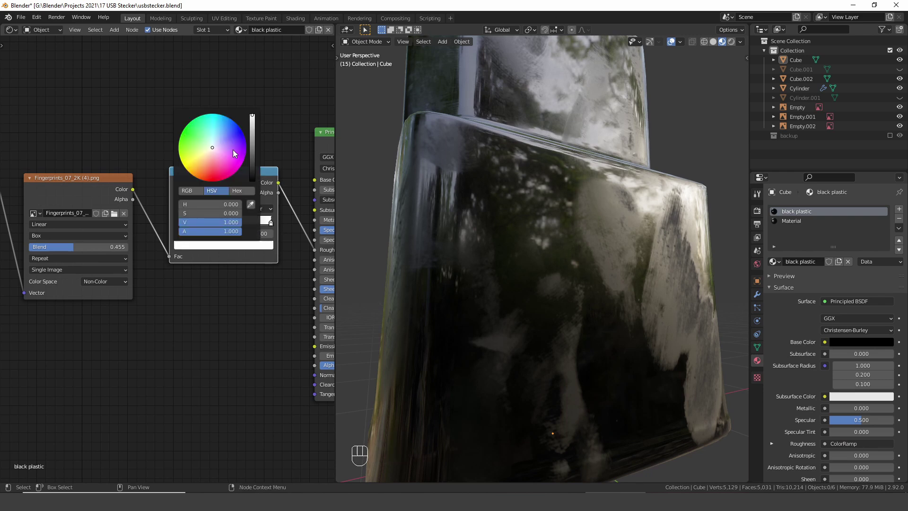
{"action": "left_click_drag", "start_coordinate": [222, 222], "coordinate": [204, 222], "text": "shift"}
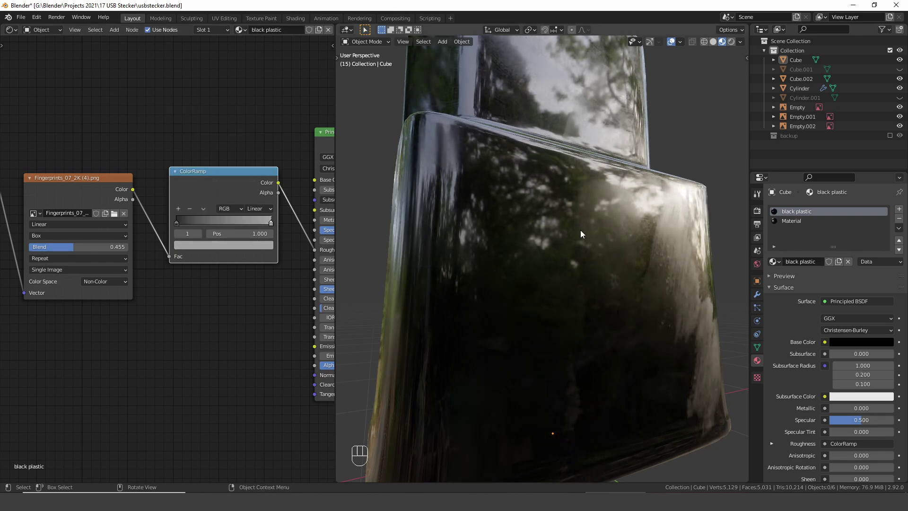
{"action": "middle_click_drag", "start_coordinate": [581, 230], "coordinate": [719, 149]}
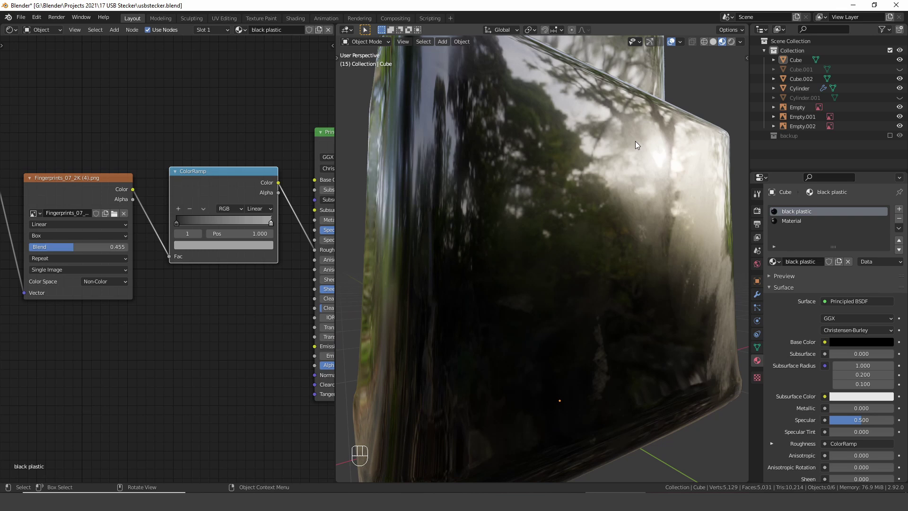
- Switch to the browser and search the cgbookcase.com texture library for "scratches"
{"action": "left_click", "coordinate": [299, 492]}
{"action": "left_click", "coordinate": [537, 11]}
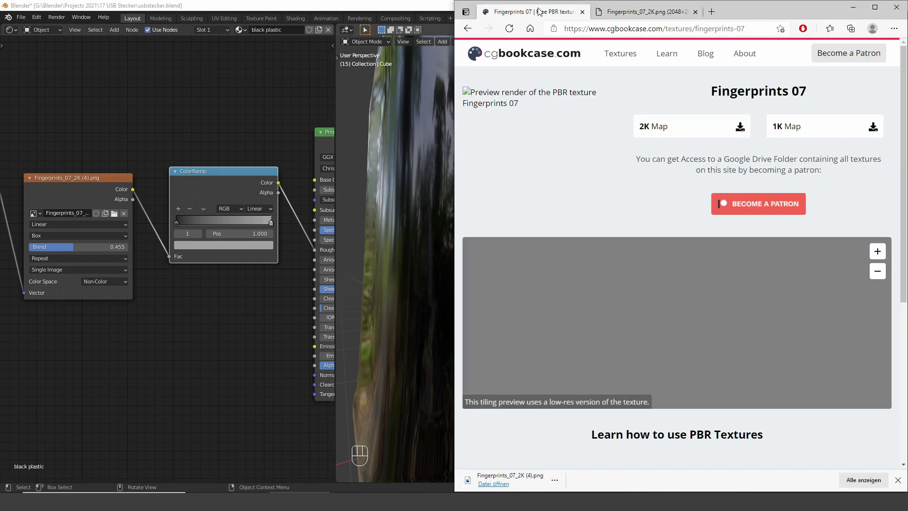
{"action": "left_click", "coordinate": [620, 53]}
{"action": "left_click", "coordinate": [644, 93]}
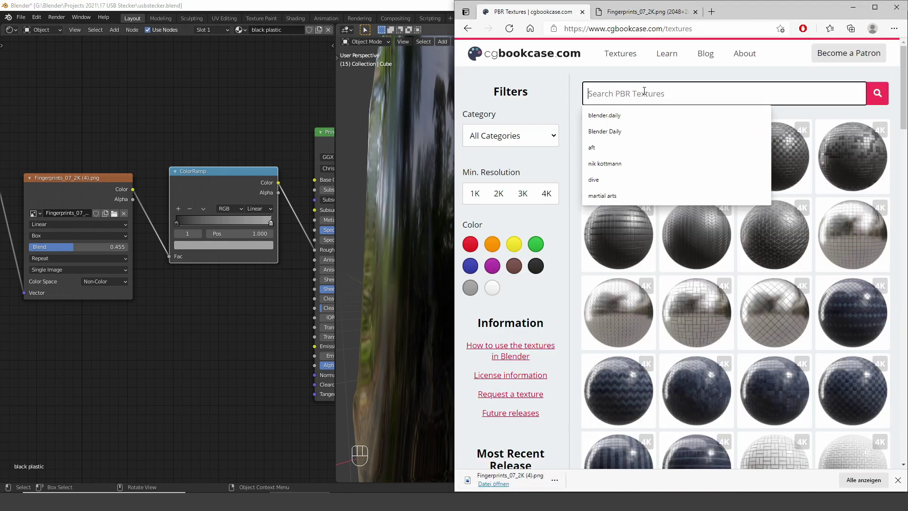
{"action": "type", "text": "s"}
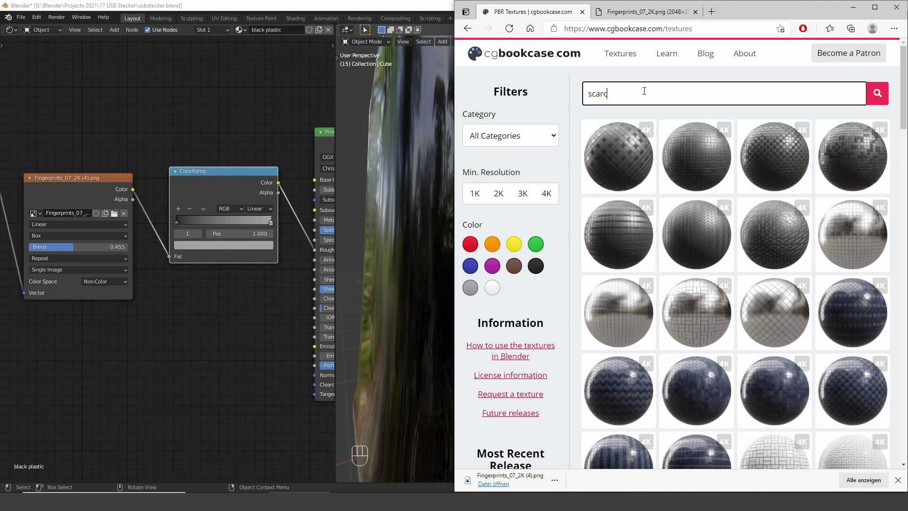
{"action": "type", "text": "cratches"}
{"action": "key", "text": "Return"}
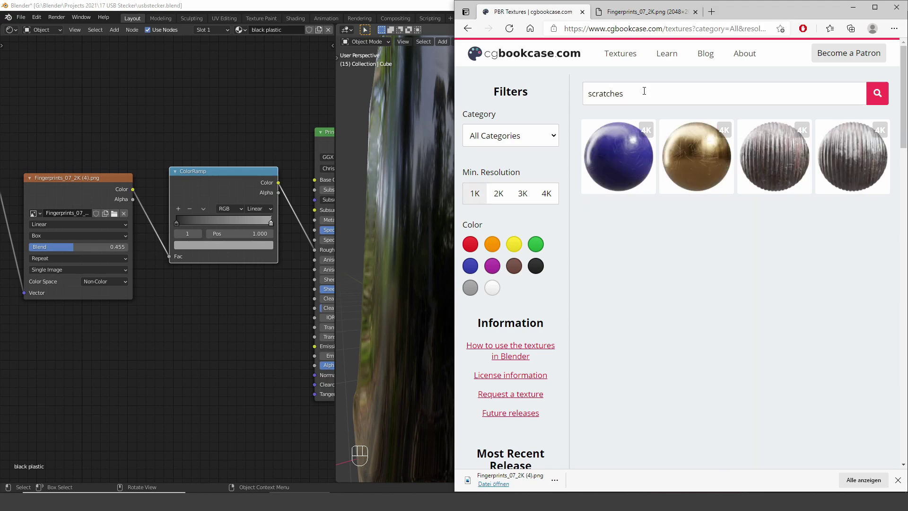
- Open the Scratched Painted Metal 01 texture and download its 3K Normal map
{"action": "left_click", "coordinate": [622, 156]}
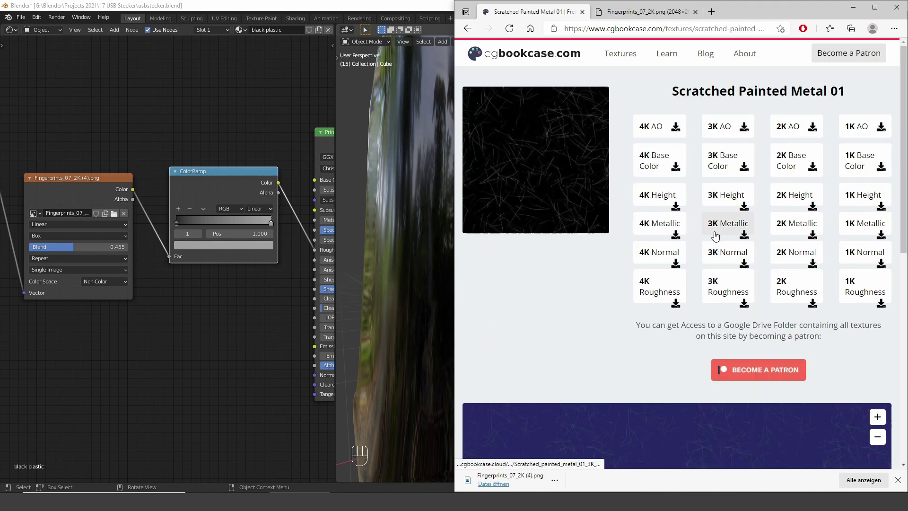
{"action": "left_click", "coordinate": [734, 259]}
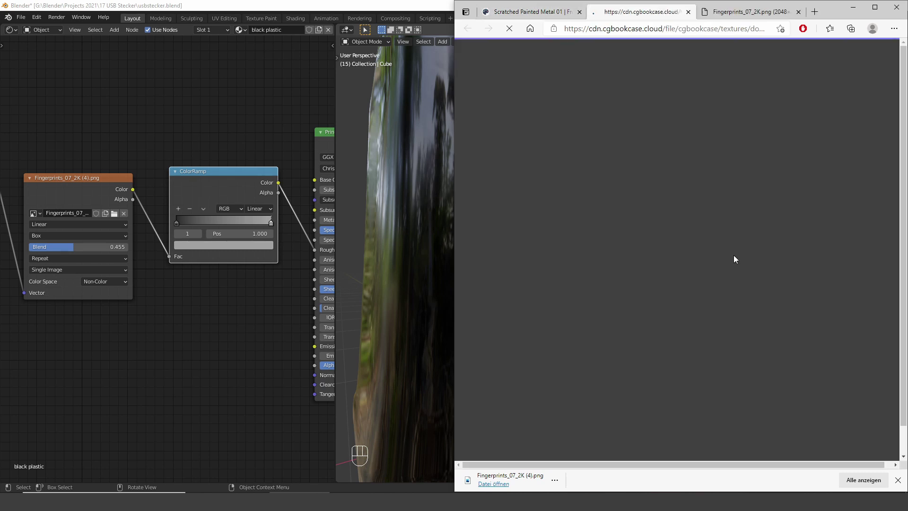
{"action": "right_click", "coordinate": [680, 117]}
{"action": "left_click", "coordinate": [737, 145]}
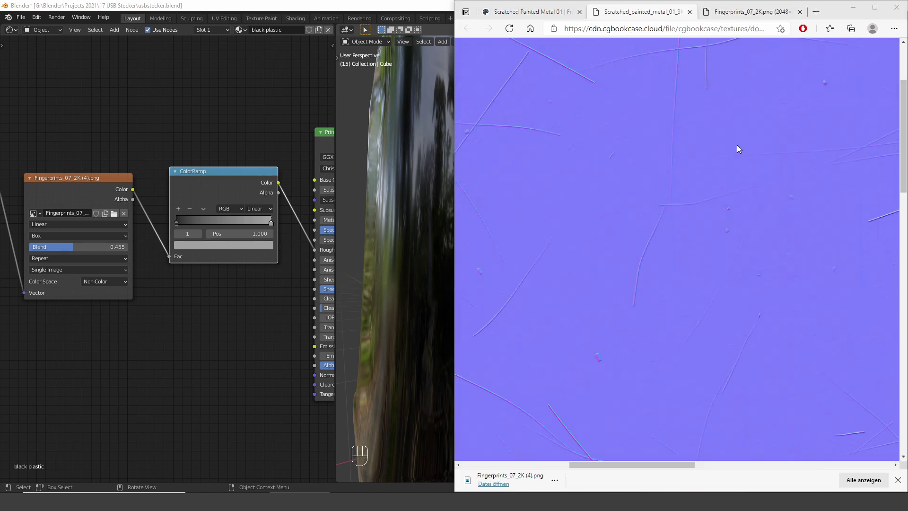
{"action": "left_click", "coordinate": [828, 226]}
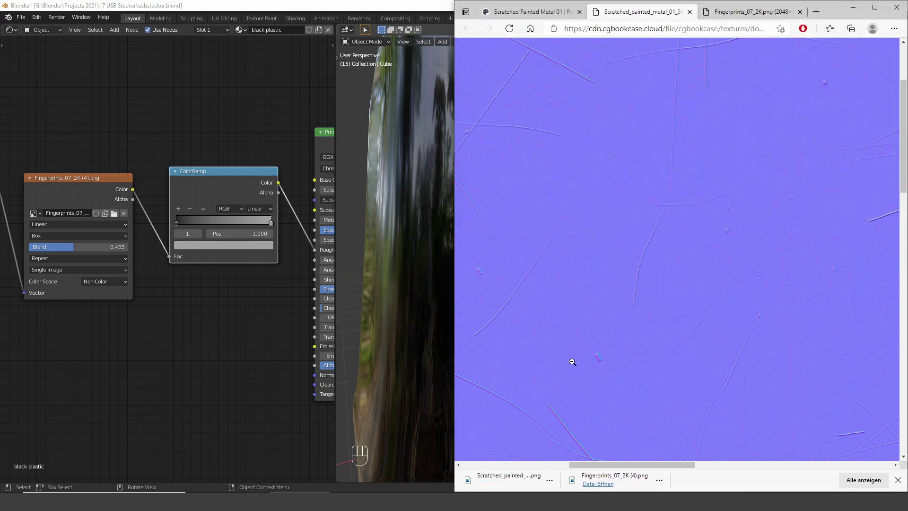
- Bring the downloaded scratch normal map into Blender's node tree as an image texture and preview it on the model
{"action": "left_click_drag", "start_coordinate": [534, 487], "coordinate": [73, 356]}
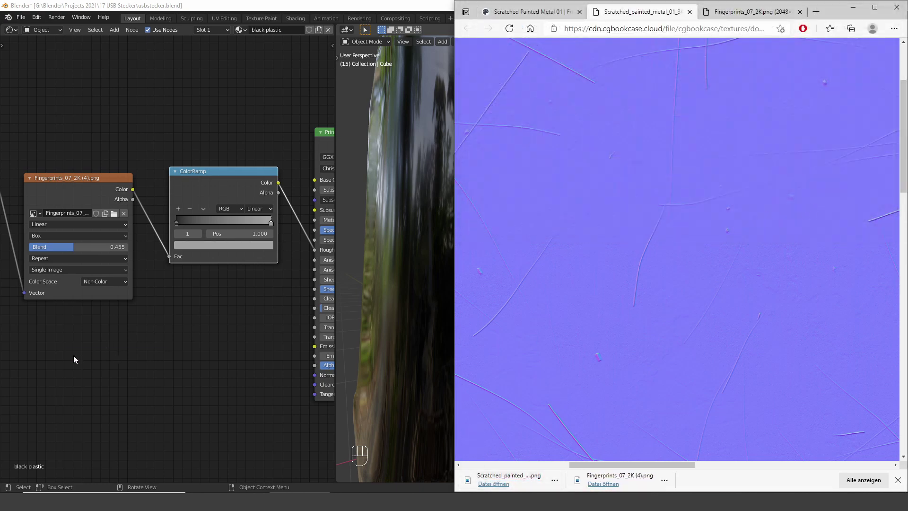
{"action": "middle_click_drag", "start_coordinate": [144, 320], "coordinate": [260, 271]}
{"action": "scroll", "coordinate": [235, 266], "scroll_direction": "down", "scroll_amount": 2}
{"action": "middle_click_drag", "start_coordinate": [198, 294], "coordinate": [225, 277]}
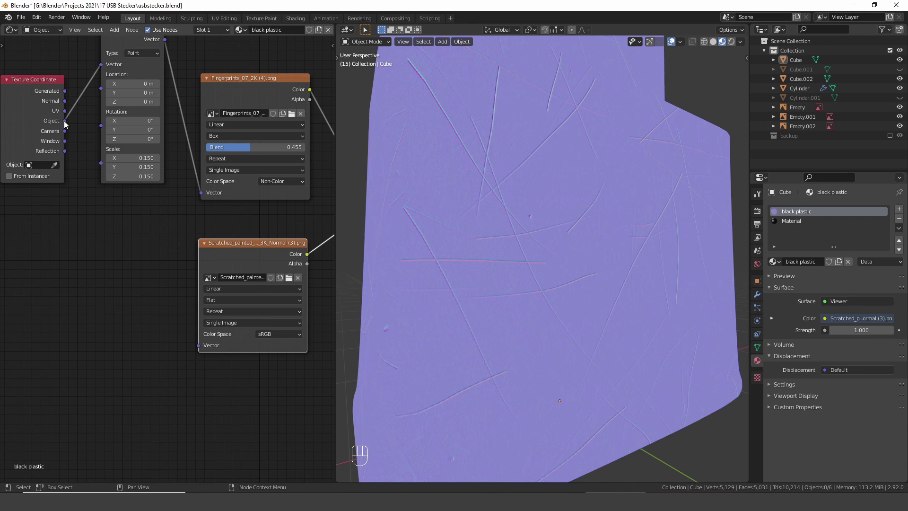
- Map the scratch image with the Texture Coordinate's Object output, using Box projection with a Blend of 0.527
{"action": "mouse_move", "coordinate": [65, 121]}
{"action": "left_mouse_down"}
{"action": "mouse_move", "coordinate": [129, 120]}
{"action": "mouse_move", "coordinate": [198, 345]}
{"action": "left_mouse_up"}
{"action": "left_click", "coordinate": [228, 299]}
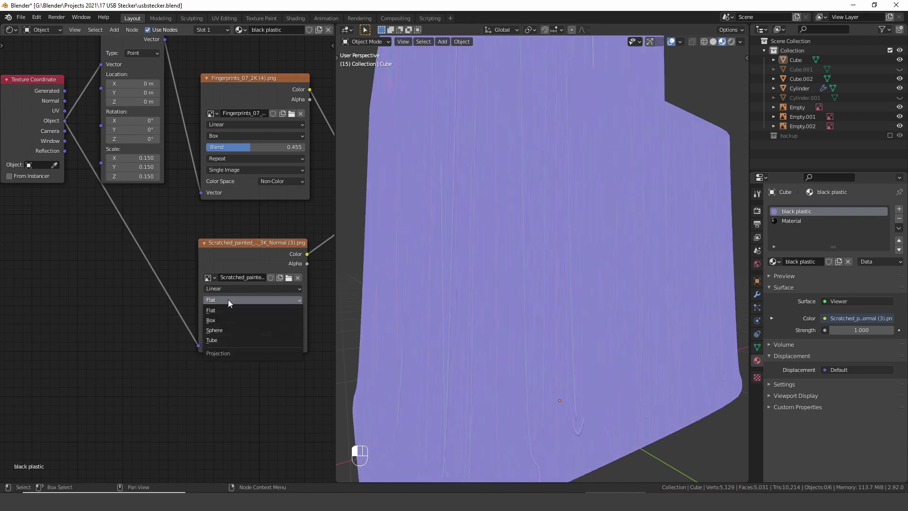
{"action": "left_click", "coordinate": [223, 323]}
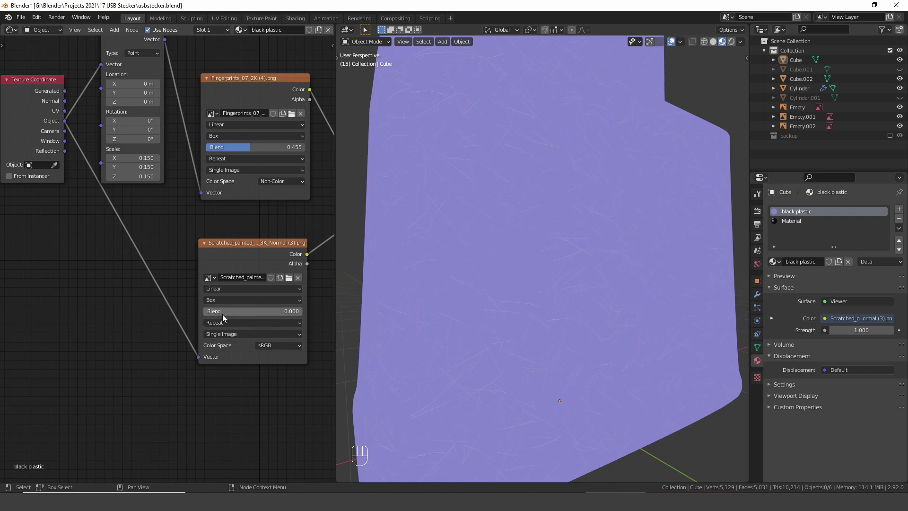
{"action": "left_click_drag", "start_coordinate": [223, 313], "coordinate": [274, 312]}
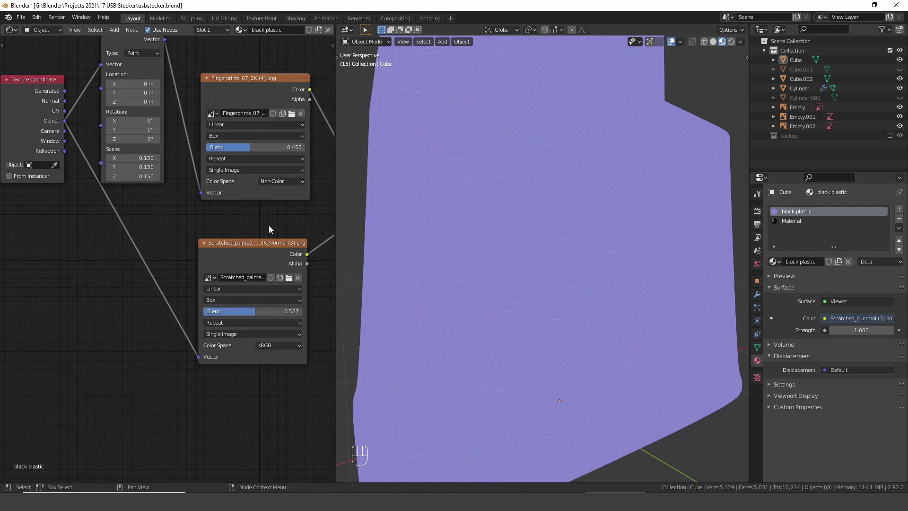
- Add a Normal Map node between the scratch image and the Principled BSDF
{"action": "scroll", "coordinate": [269, 226], "scroll_direction": "down", "scroll_amount": 4}
{"action": "middle_click_drag", "start_coordinate": [241, 211], "coordinate": [135, 220]}
{"action": "scroll", "coordinate": [200, 259], "scroll_direction": "up", "scroll_amount": 1}
{"action": "middle_click_drag", "start_coordinate": [200, 258], "coordinate": [180, 254]}
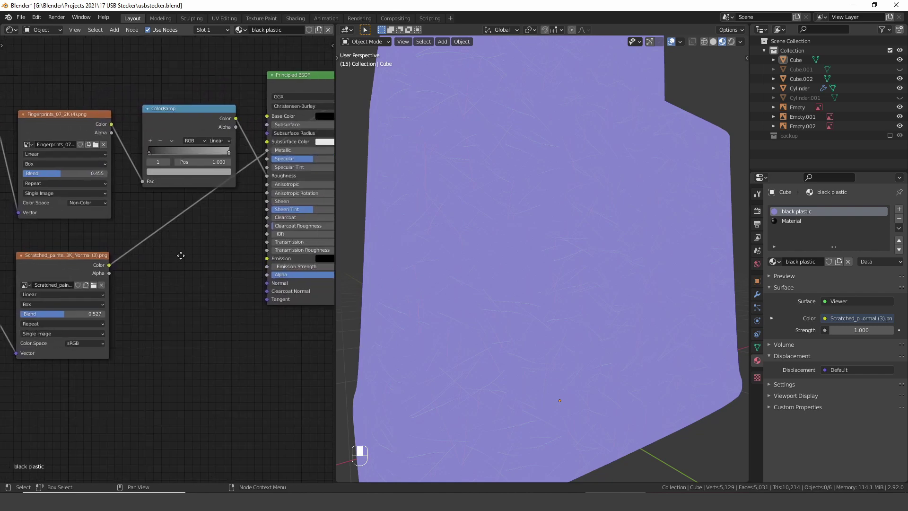
{"action": "key", "text": "shift+a"}
{"action": "type", "text": "norm"}
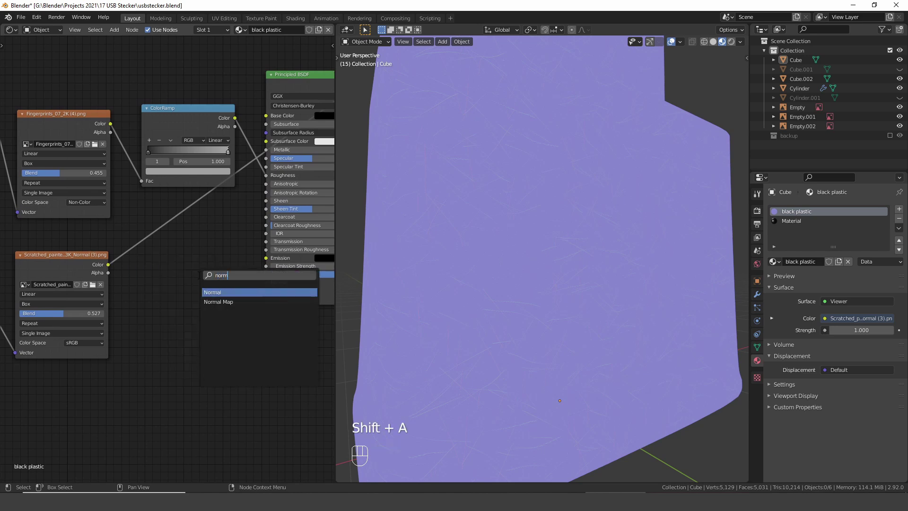
{"action": "key", "text": "Down"}
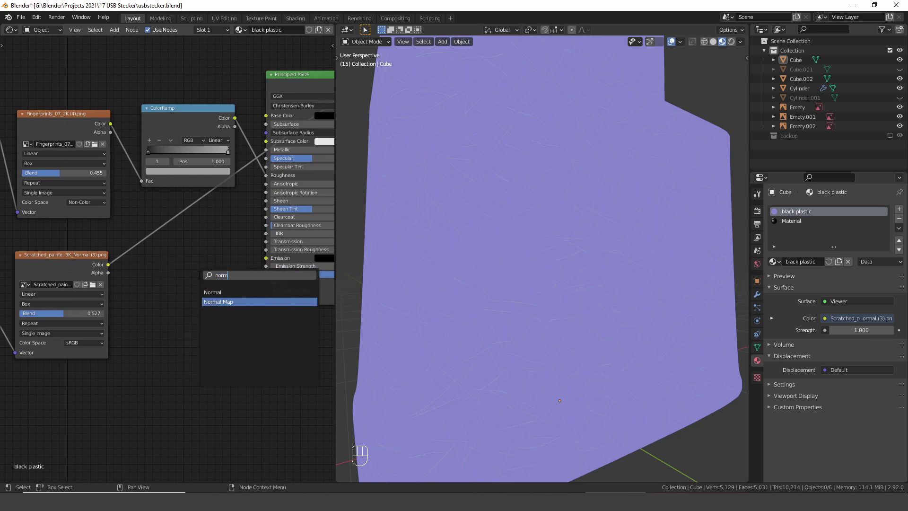
{"action": "key", "text": "Return"}
{"action": "left_click", "coordinate": [161, 240]}
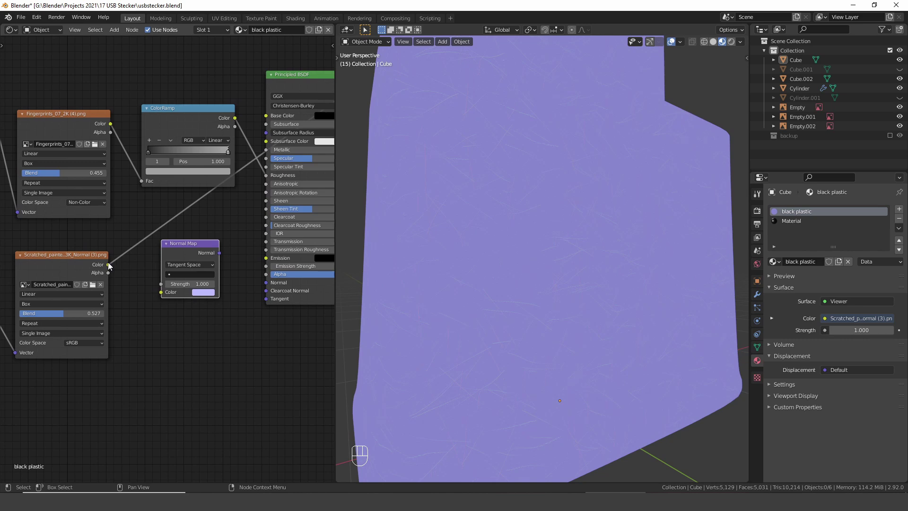
- Connect the scratch image's Color through the Normal Map to the Principled BSDF's Normal and show that shader on the model
{"action": "left_click_drag", "start_coordinate": [108, 265], "coordinate": [162, 293]}
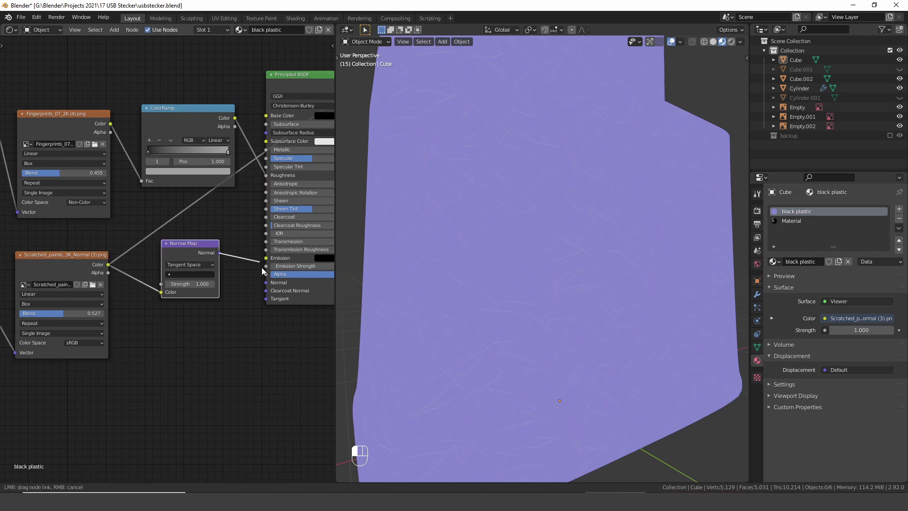
{"action": "left_click_drag", "start_coordinate": [220, 253], "coordinate": [266, 282]}
{"action": "left_click", "coordinate": [290, 87], "text": "ctrl+shift"}
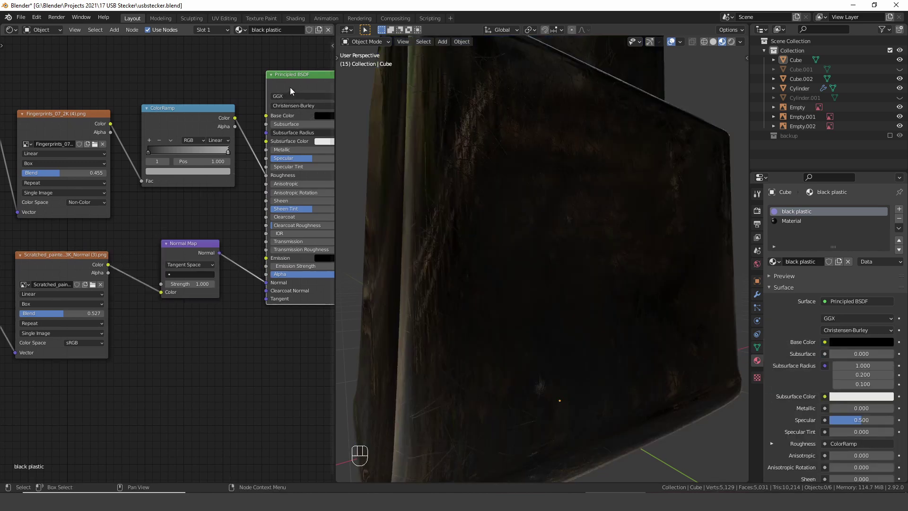
{"action": "mouse_move", "coordinate": [553, 193]}
{"action": "middle_mouse_down"}
{"action": "mouse_move", "coordinate": [532, 191]}
{"action": "mouse_move", "coordinate": [549, 180]}
{"action": "middle_mouse_up"}
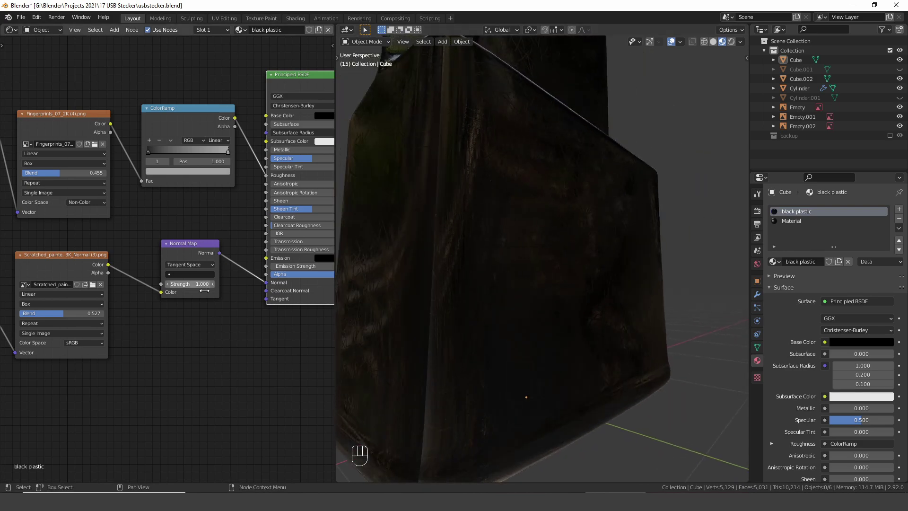
- Set the scratch image's color space to Non-Color and inspect the scratches on the plug
{"action": "scroll", "coordinate": [192, 302], "scroll_direction": "up", "scroll_amount": 3}
{"action": "middle_click_drag", "start_coordinate": [191, 303], "coordinate": [218, 291]}
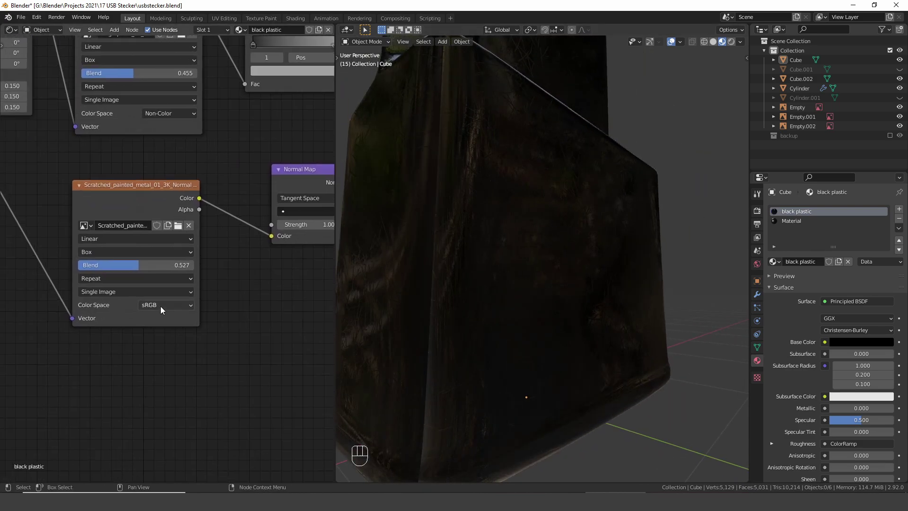
{"action": "left_click", "coordinate": [160, 305]}
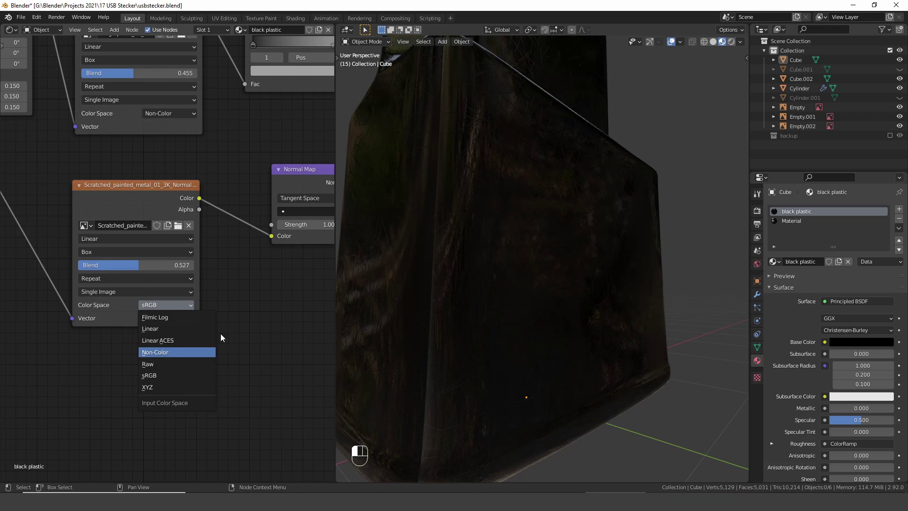
{"action": "left_click", "coordinate": [171, 353]}
{"action": "middle_click_drag", "start_coordinate": [601, 286], "coordinate": [524, 234]}
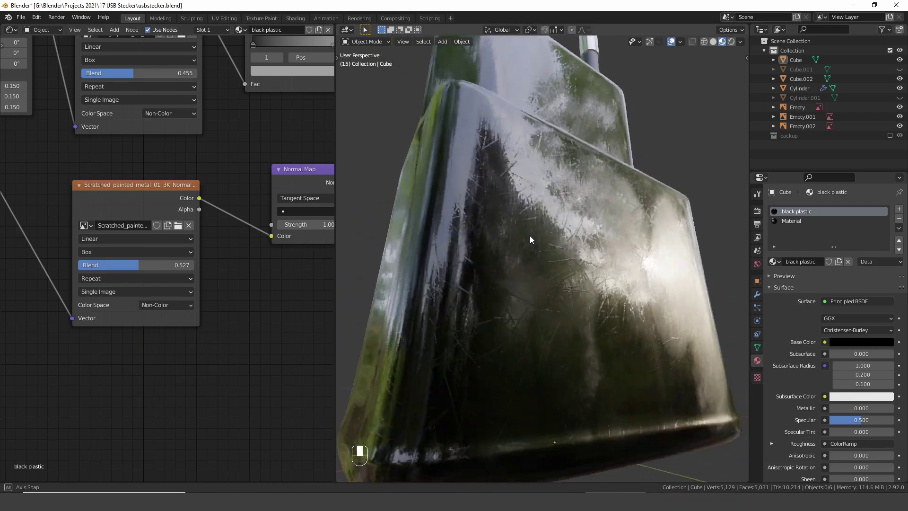
{"action": "mouse_move", "coordinate": [531, 237]}
{"action": "middle_mouse_down"}
{"action": "mouse_move", "coordinate": [552, 248]}
{"action": "mouse_move", "coordinate": [539, 293]}
{"action": "mouse_move", "coordinate": [539, 251]}
{"action": "middle_mouse_up"}
{"action": "mouse_move", "coordinate": [594, 255]}
{"action": "middle_mouse_down", "text": "shift"}
{"action": "mouse_move", "coordinate": [591, 248]}
{"action": "mouse_move", "coordinate": [599, 259]}
{"action": "middle_mouse_up", "text": "shift"}
- Duplicate the Mapping node, insert the copy before the scratch image, and set its X, Y and Z scale to 0.620
{"action": "middle_click_drag", "start_coordinate": [98, 197], "coordinate": [10, 284]}
{"action": "scroll", "coordinate": [91, 235], "scroll_direction": "down", "scroll_amount": 3}
{"action": "middle_click_drag", "start_coordinate": [92, 236], "coordinate": [74, 222]}
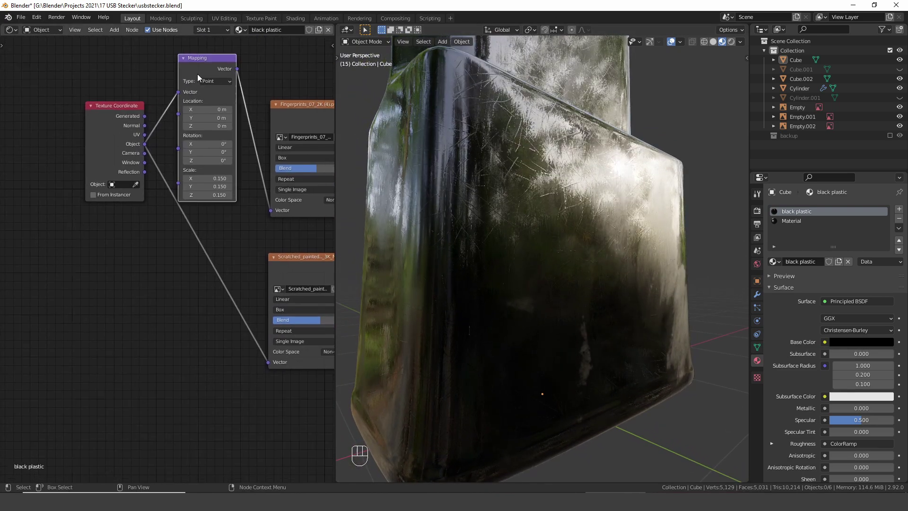
{"action": "key", "text": "shift+d"}
{"action": "left_click", "coordinate": [196, 239]}
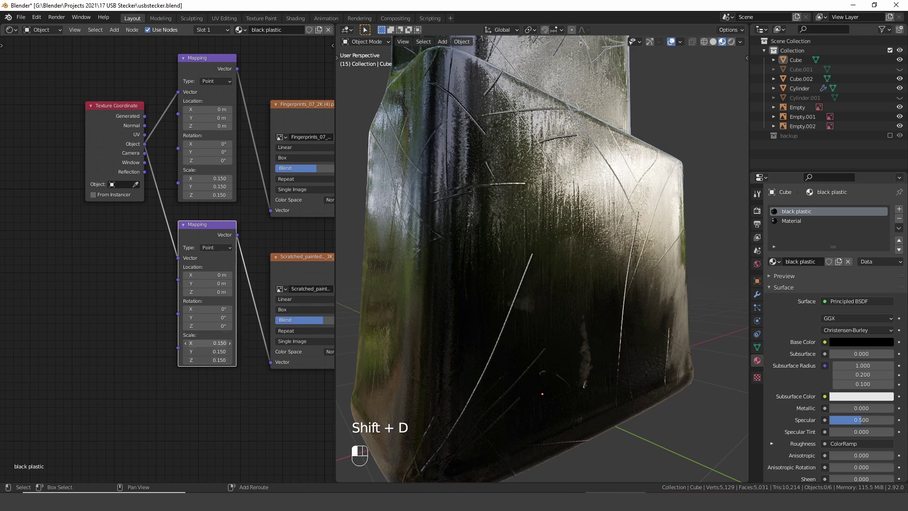
{"action": "left_click_drag", "start_coordinate": [206, 343], "coordinate": [242, 271], "text": "shift"}
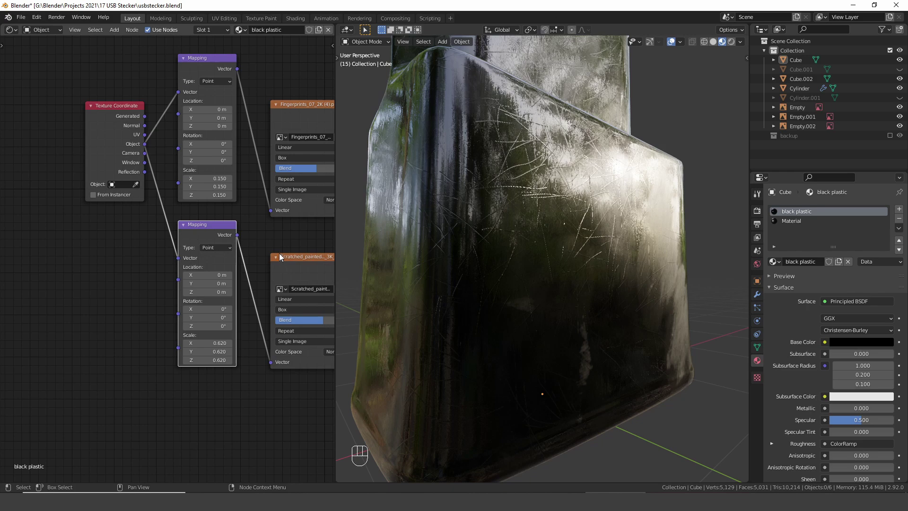
- Set the Normal Map's Strength to 0.060 and check the subtle scratches on the plug
{"action": "middle_click_drag", "start_coordinate": [279, 253], "coordinate": [52, 246]}
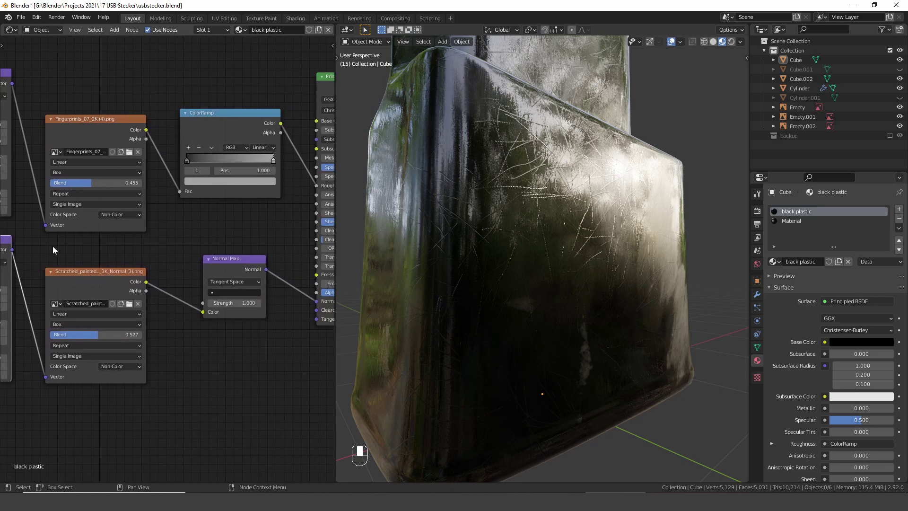
{"action": "scroll", "coordinate": [236, 282], "scroll_direction": "up", "scroll_amount": 2}
{"action": "left_click_drag", "start_coordinate": [228, 298], "coordinate": [85, 298], "text": "shift"}
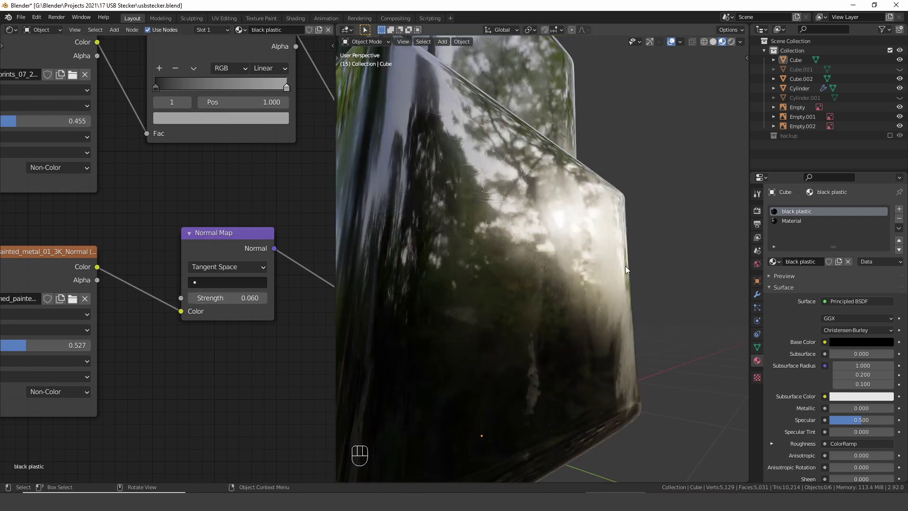
{"action": "mouse_move", "coordinate": [546, 304]}
{"action": "middle_mouse_down"}
{"action": "mouse_move", "coordinate": [420, 311]}
{"action": "mouse_move", "coordinate": [502, 273]}
{"action": "mouse_move", "coordinate": [538, 282]}
{"action": "mouse_move", "coordinate": [551, 311]}
{"action": "middle_mouse_up"}
- Show the node editor full screen and frame the complete black plastic node tree
{"action": "key", "text": "ctrl+alt+space"}
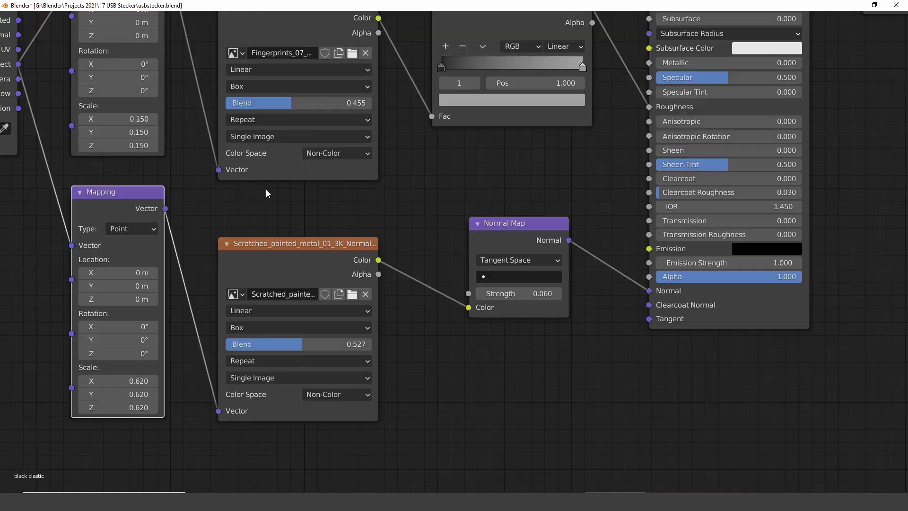
{"action": "key", "text": "Home"}
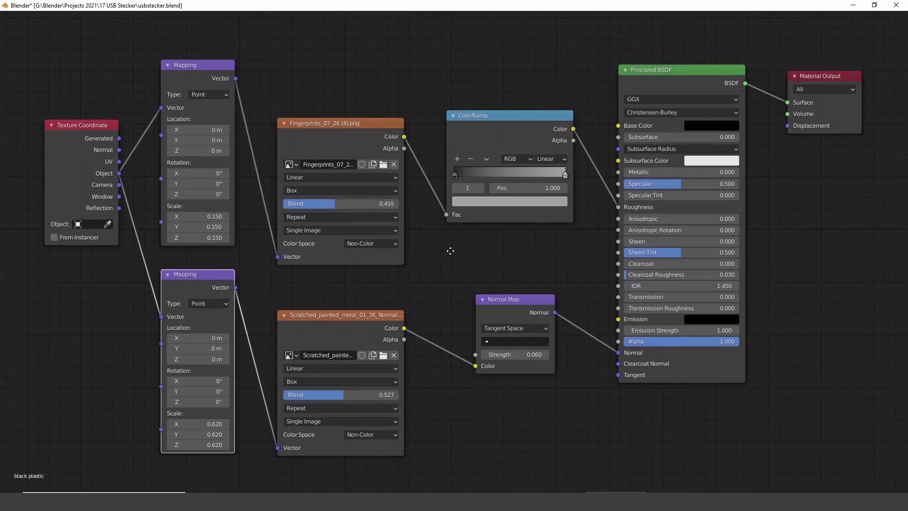